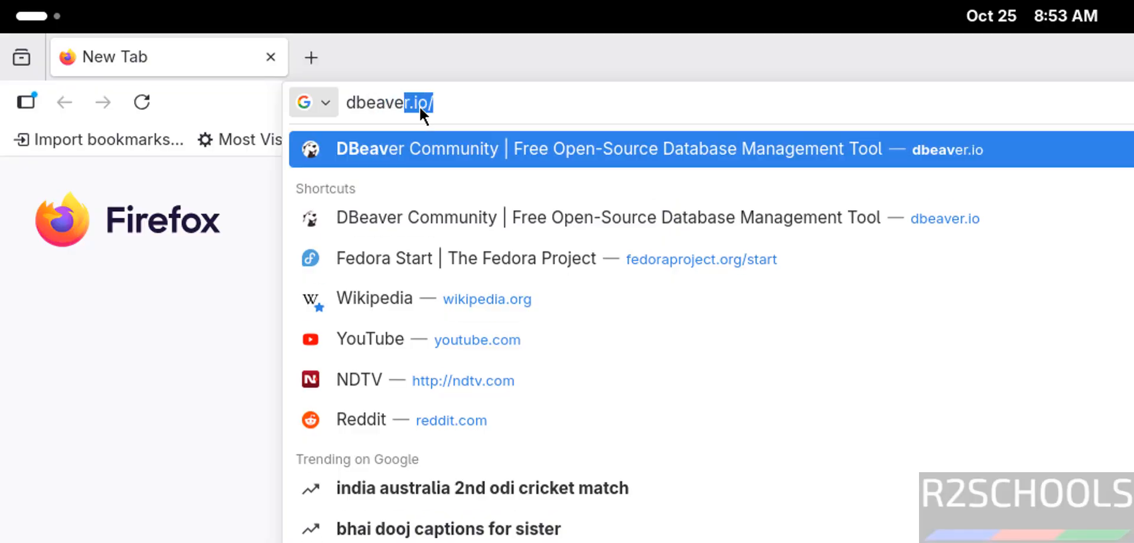
Open the dbeaver.io website and go to the download page for DBeaver Community.
key("Return")
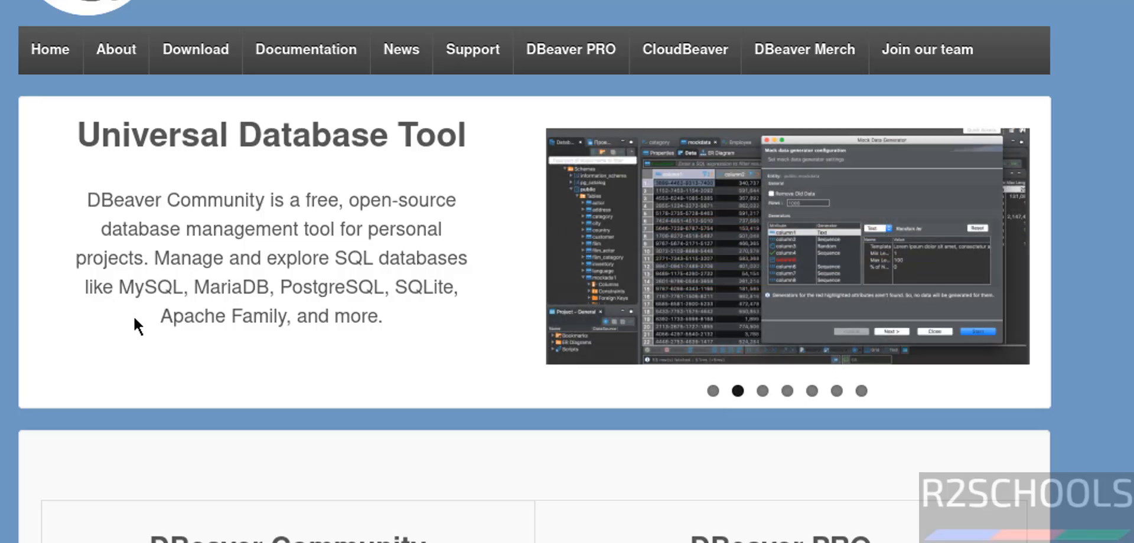
scroll(133, 314, "down", 7)
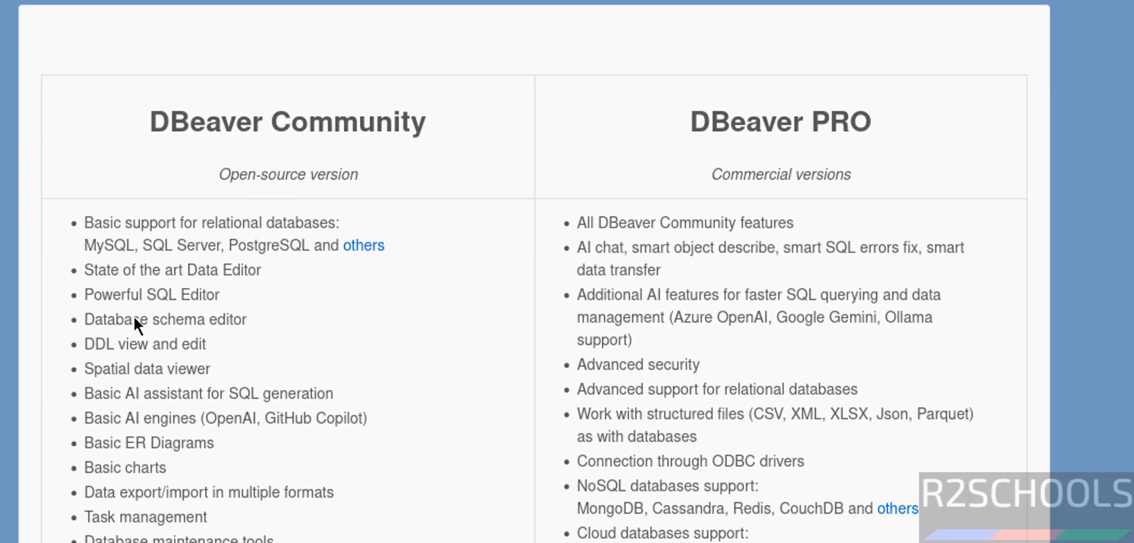
scroll(134, 317, "down", 9)
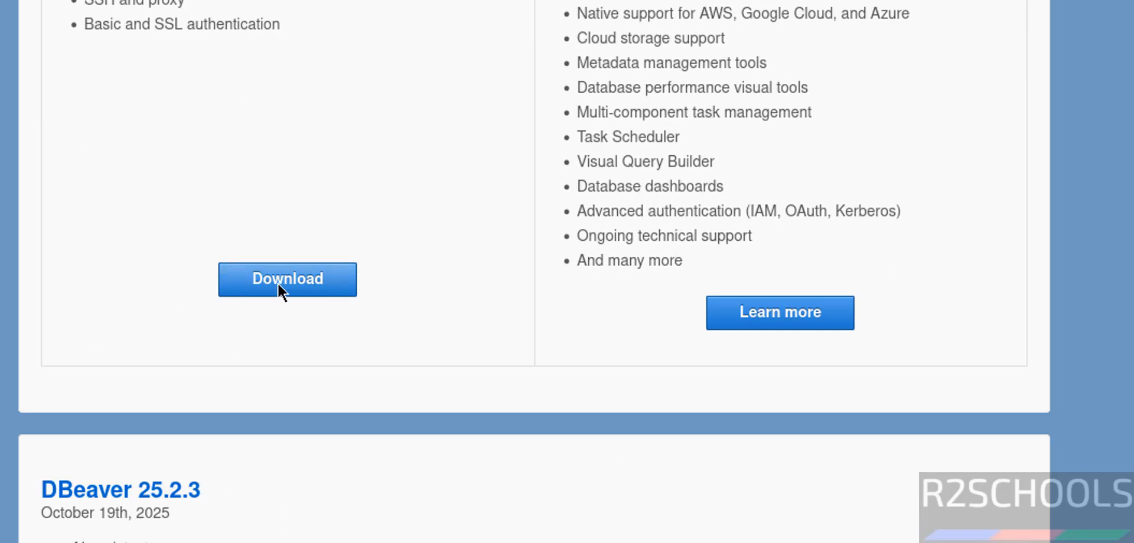
left_click(286, 284)
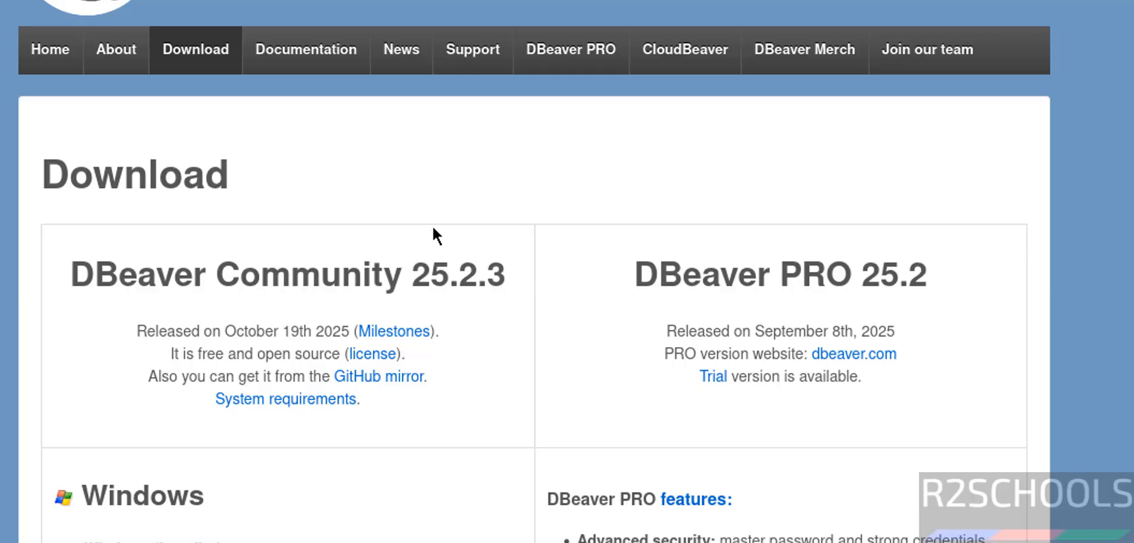
Download the Linux RPM package installer of DBeaver Community 25.2.3.
scroll(495, 269, "down", 3)
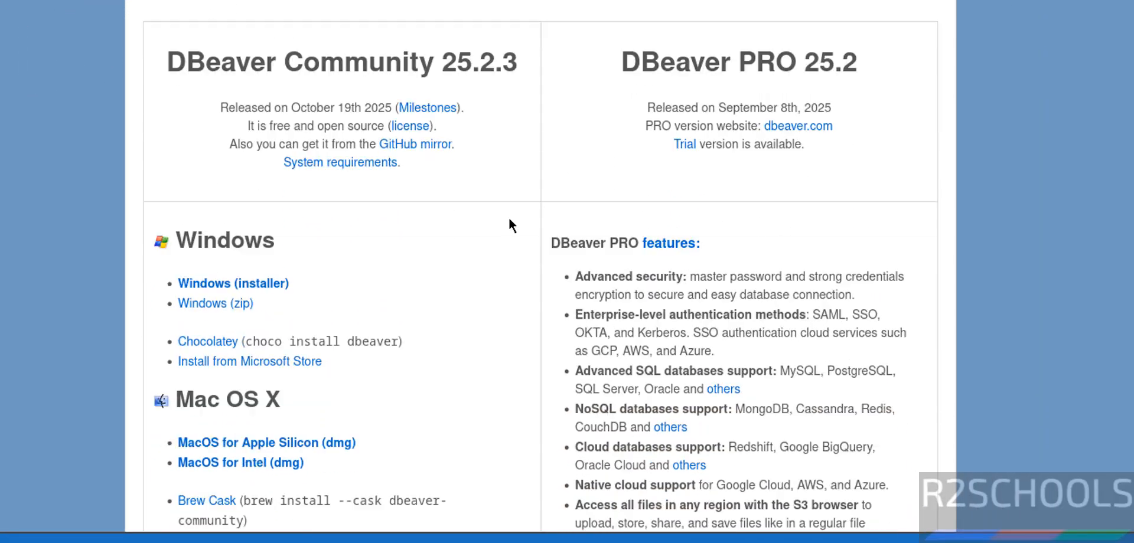
scroll(510, 223, "down", 8)
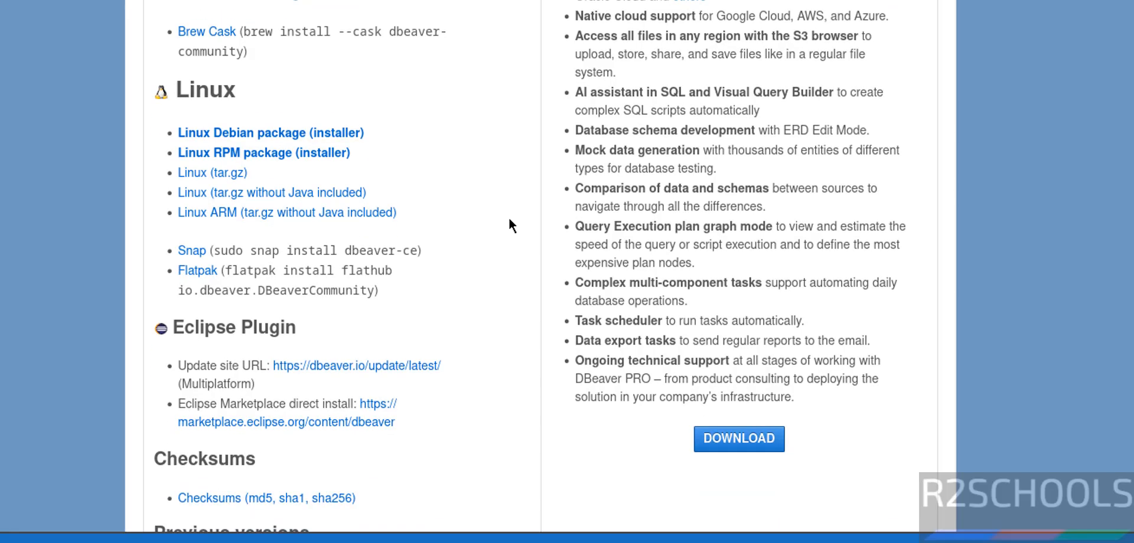
scroll(510, 224, "down", 1)
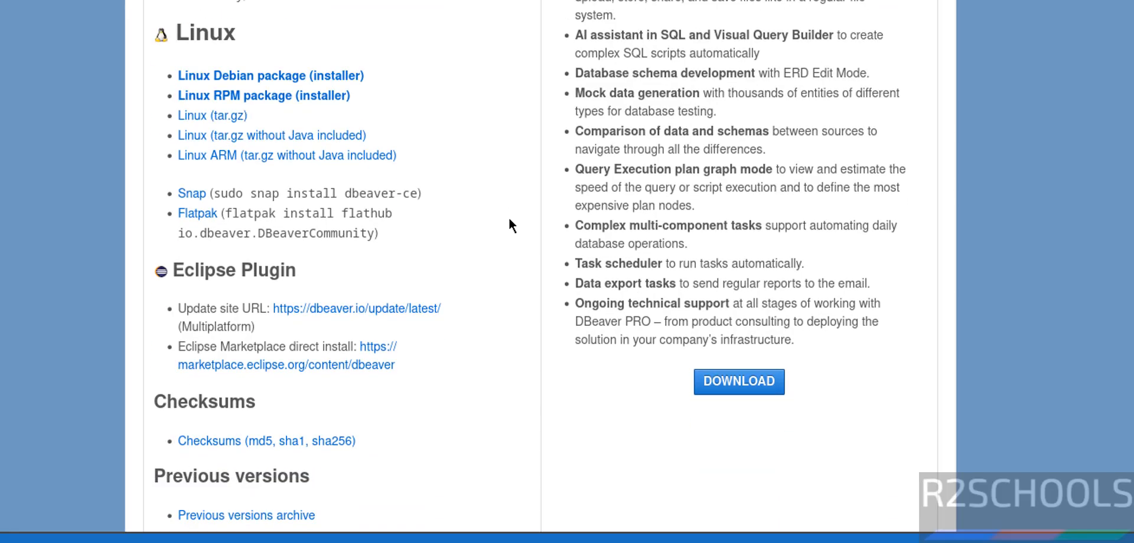
left_click(248, 94)
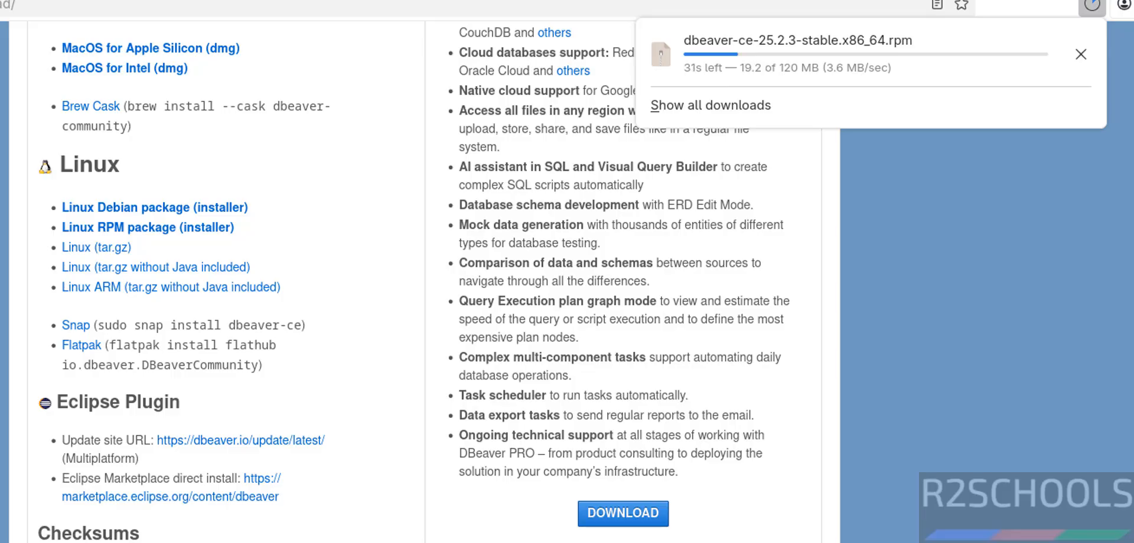
Open a Terminal in the Downloads directory and list its files.
key("super")
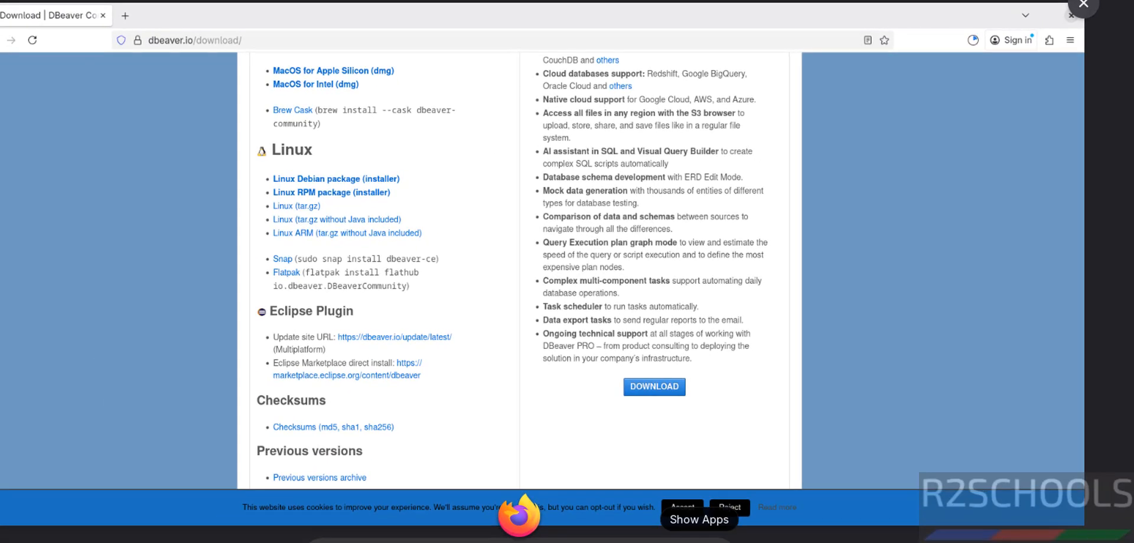
left_click(699, 538)
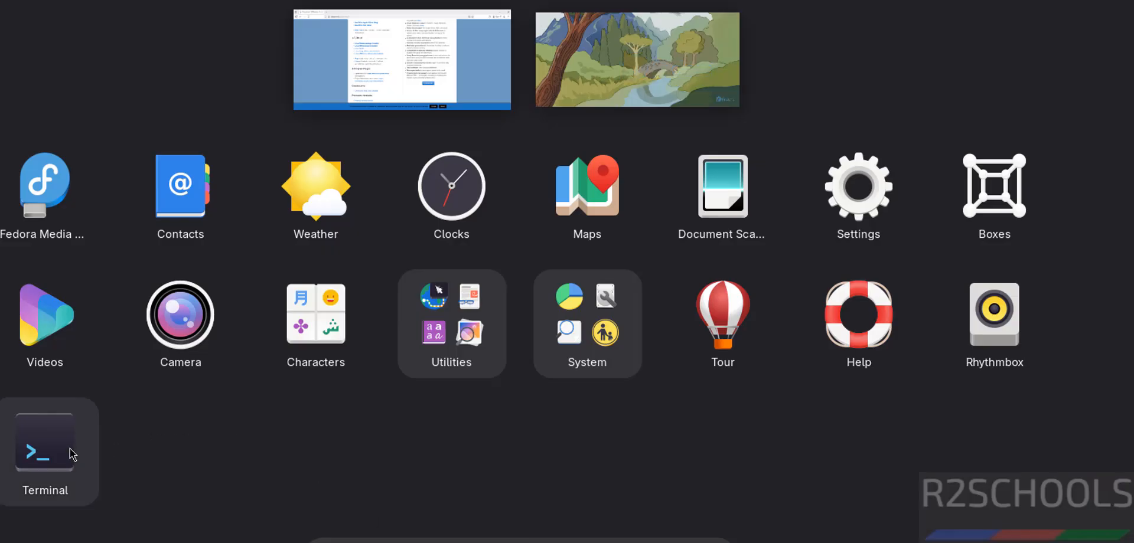
left_click(72, 455)
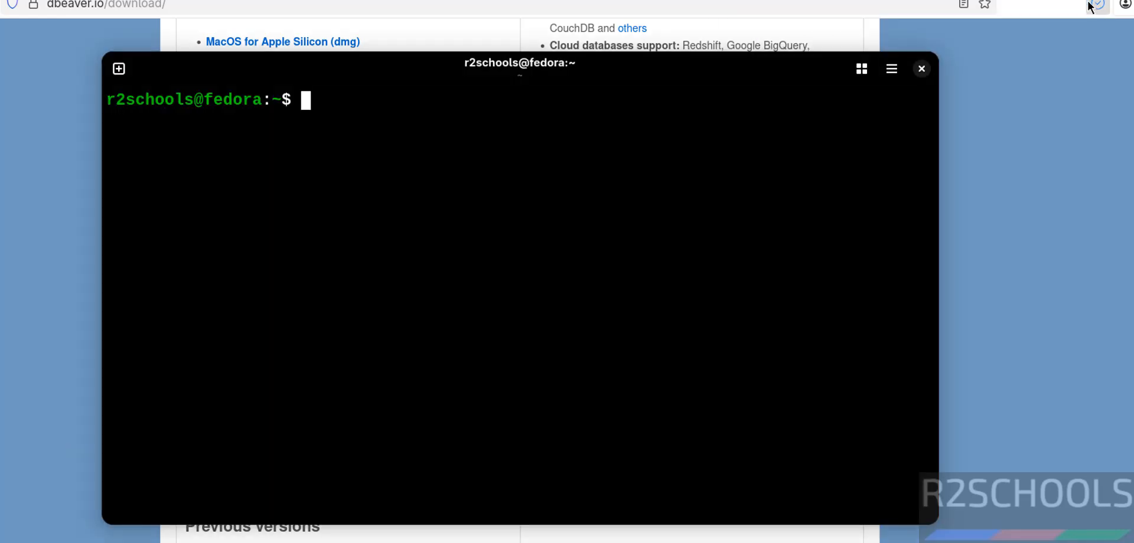
type("cd Dw")
key("BackSpace")
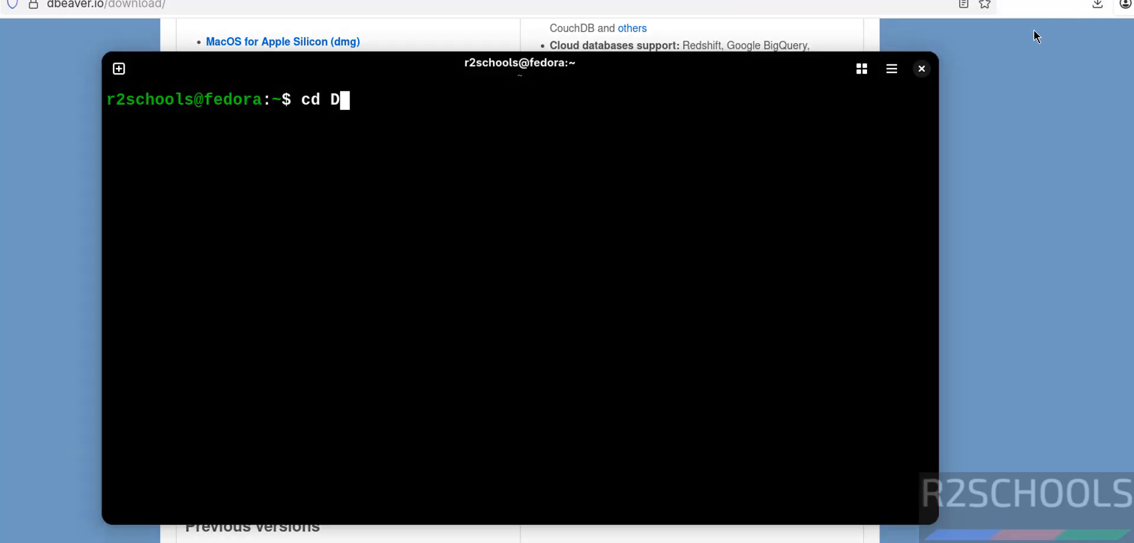
type("ow")
key("Tab")
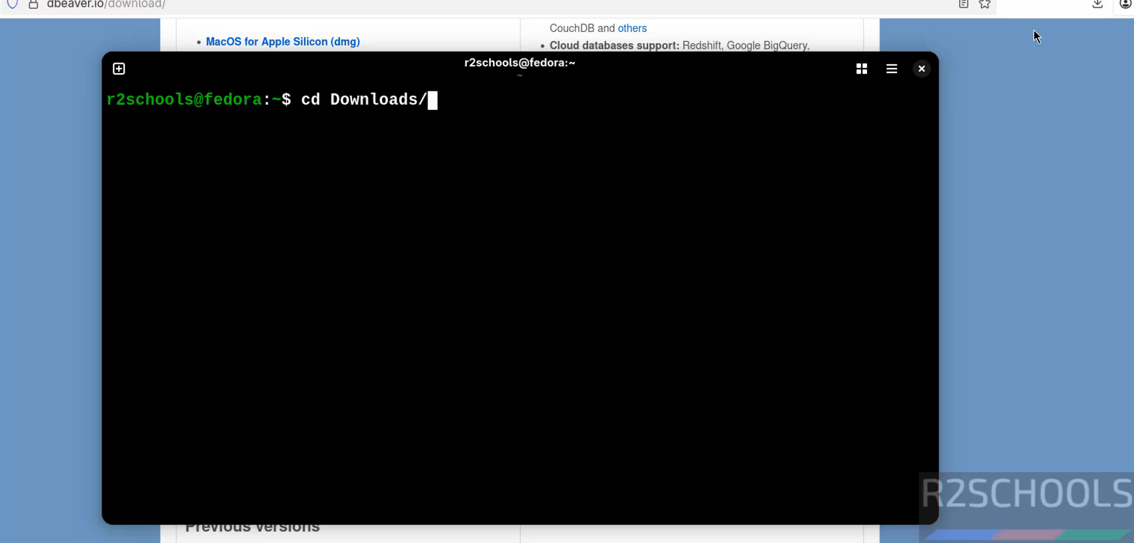
key("Return")
type("ls")
key("Return")
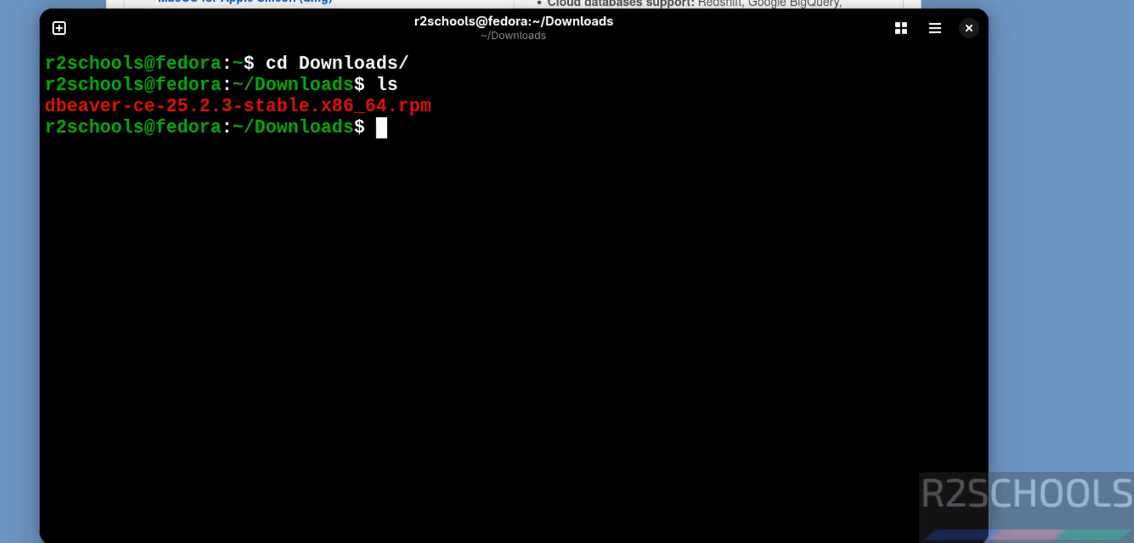
Install dbeaver-ce-25.2.3-stable.x86_64.rpm with sudo rpm -ivh --nodeps, entering the sudo password.
type("sud o")
key("BackSpace")
key("BackSpace")
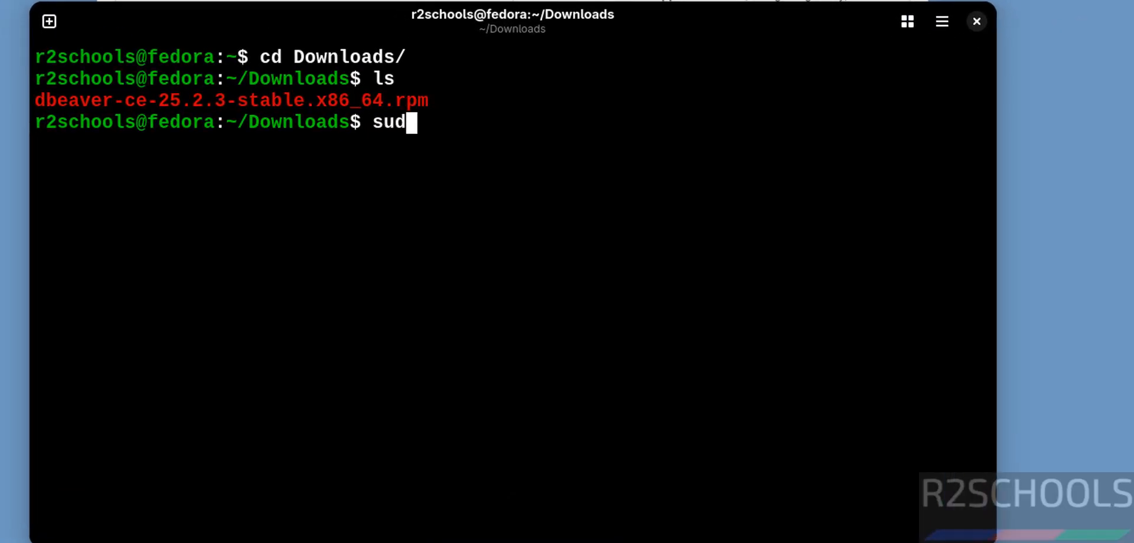
type("o rpm ")
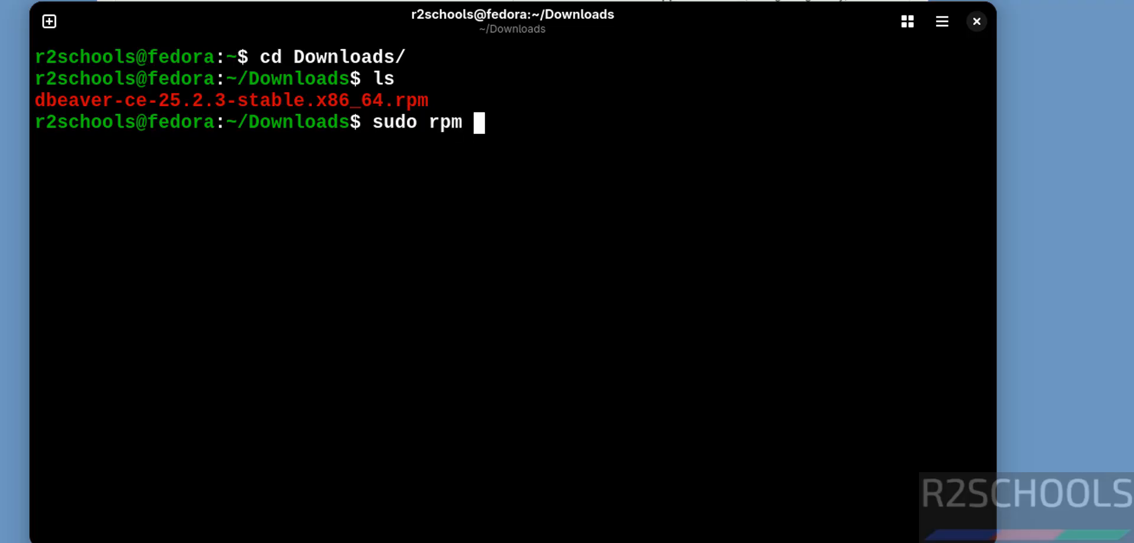
type("-ivh --")
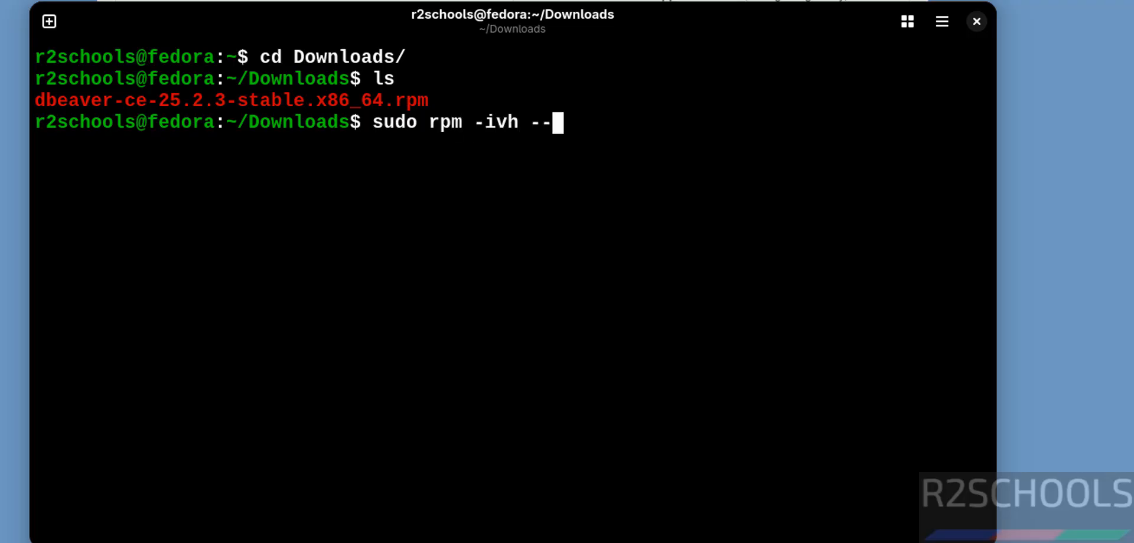
type("nodeps ")
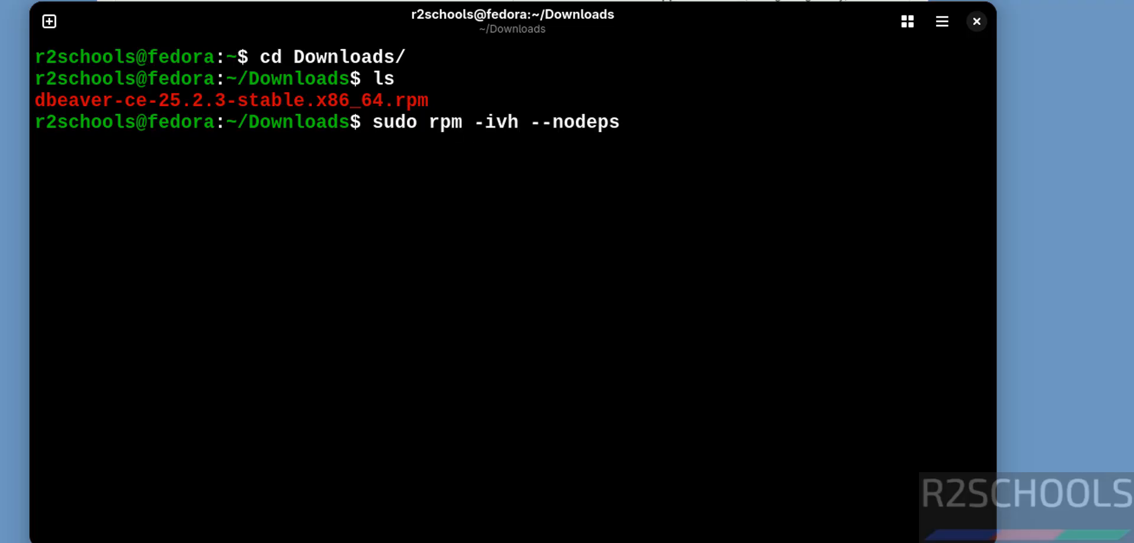
type("deba")
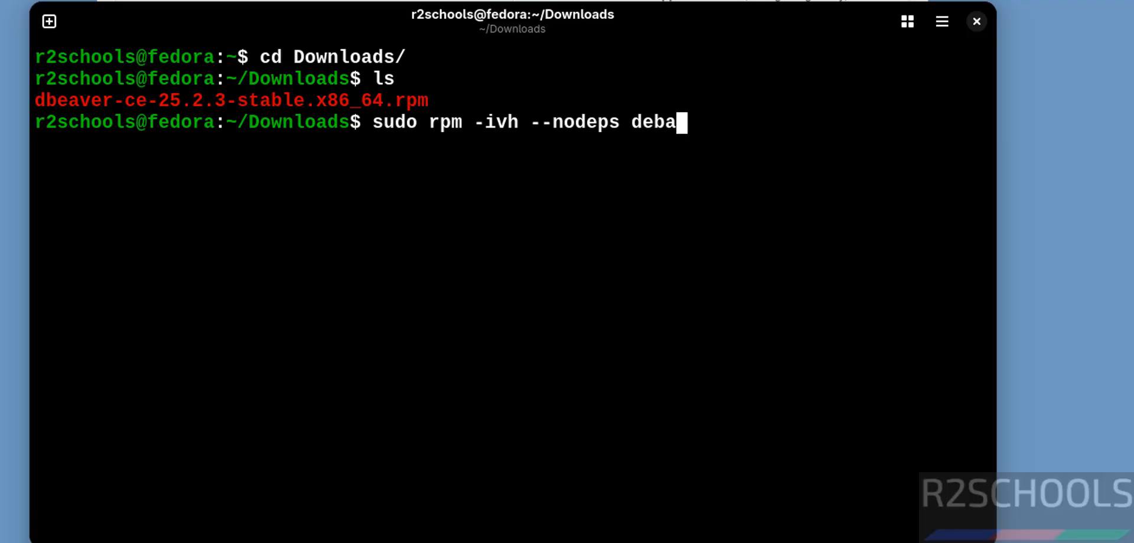
key("BackSpace")
key("BackSpace")
key("BackSpace")
type("beaver")
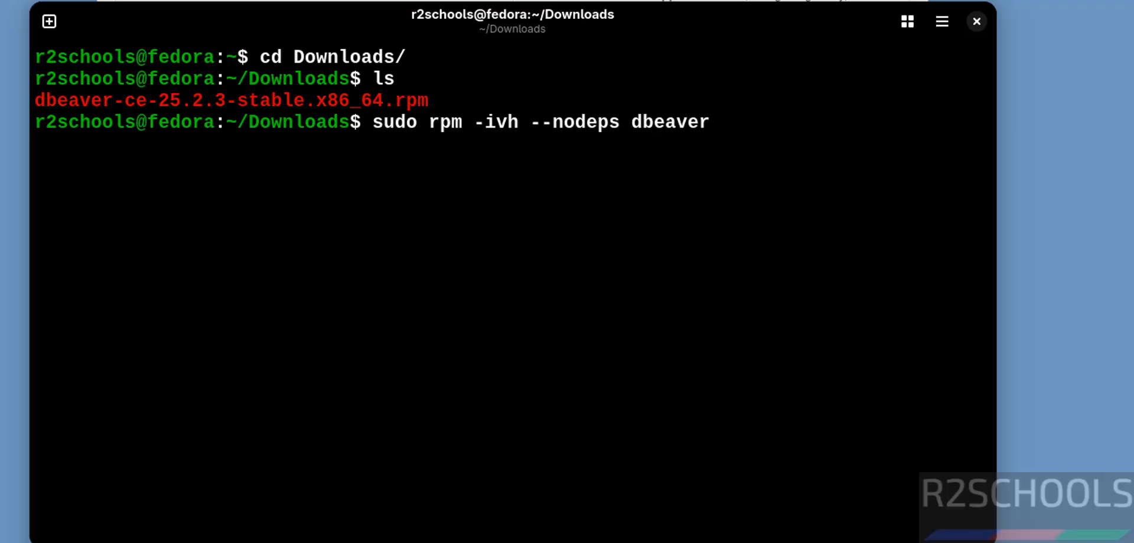
key("Tab")
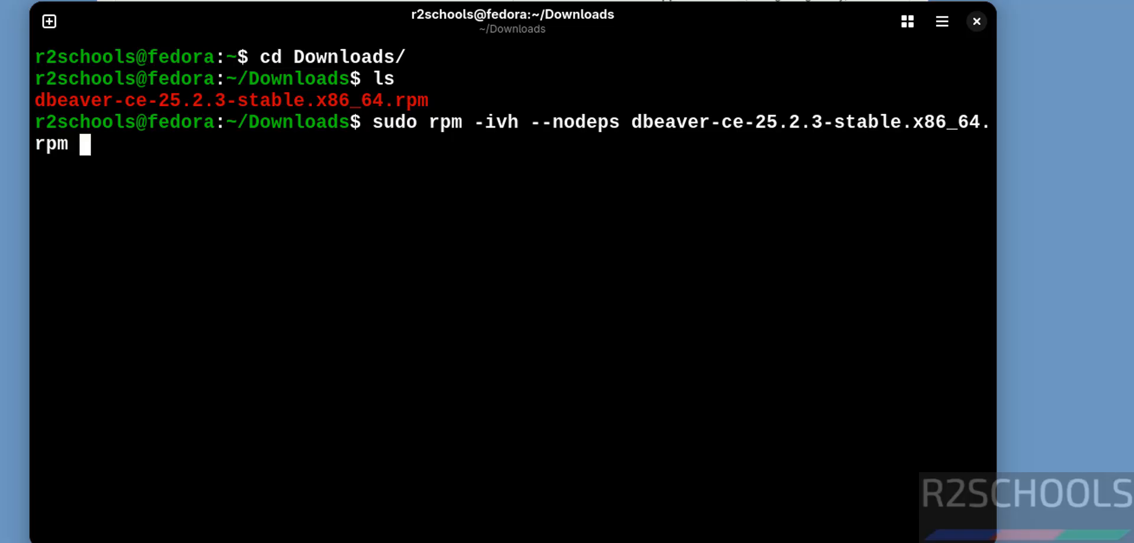
key("Return")
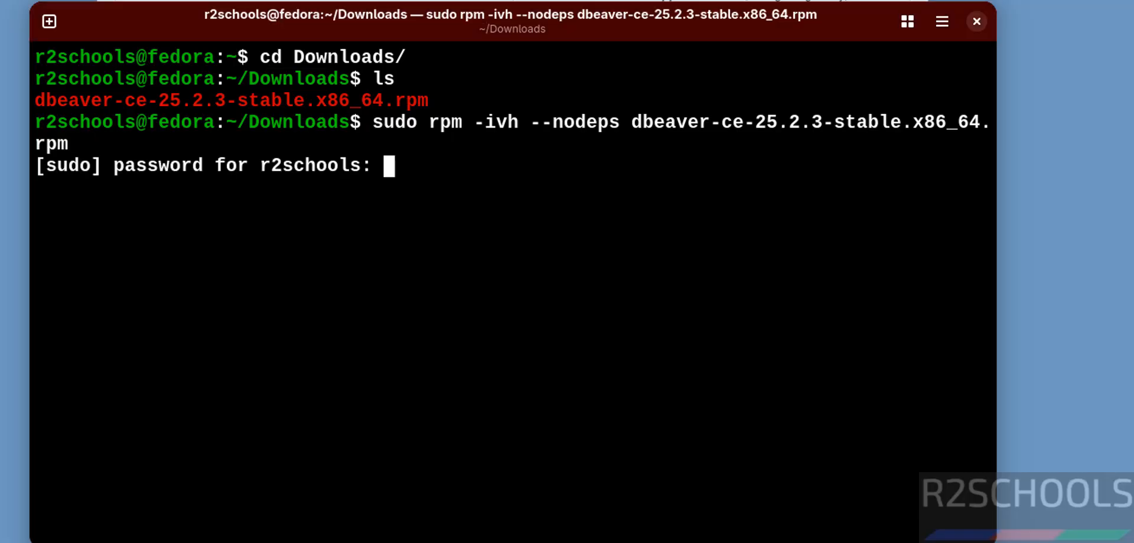
key("Return")
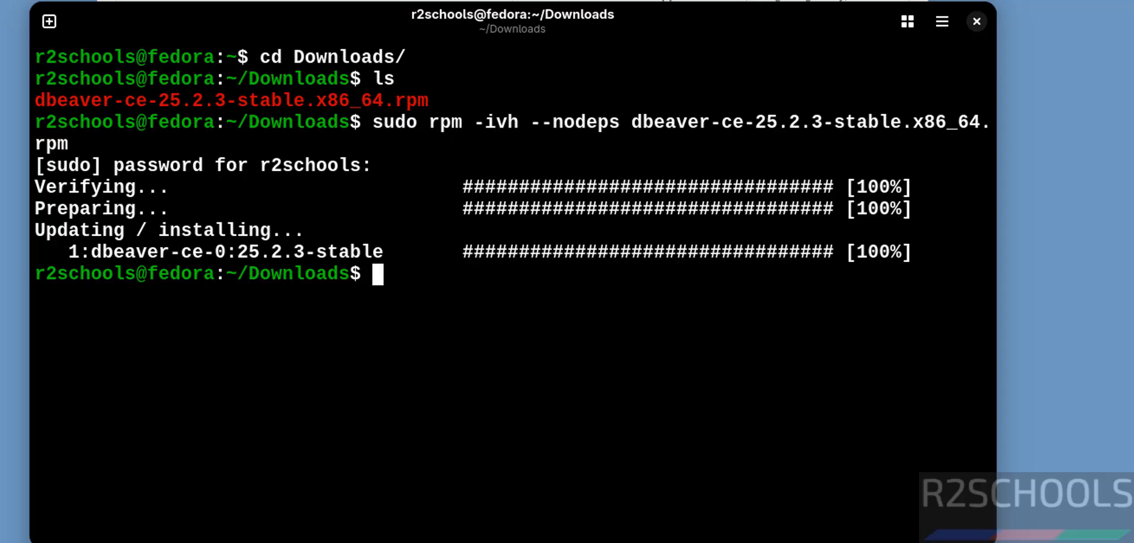
Launch dbeaver-ce from the installed applications.
key("super")
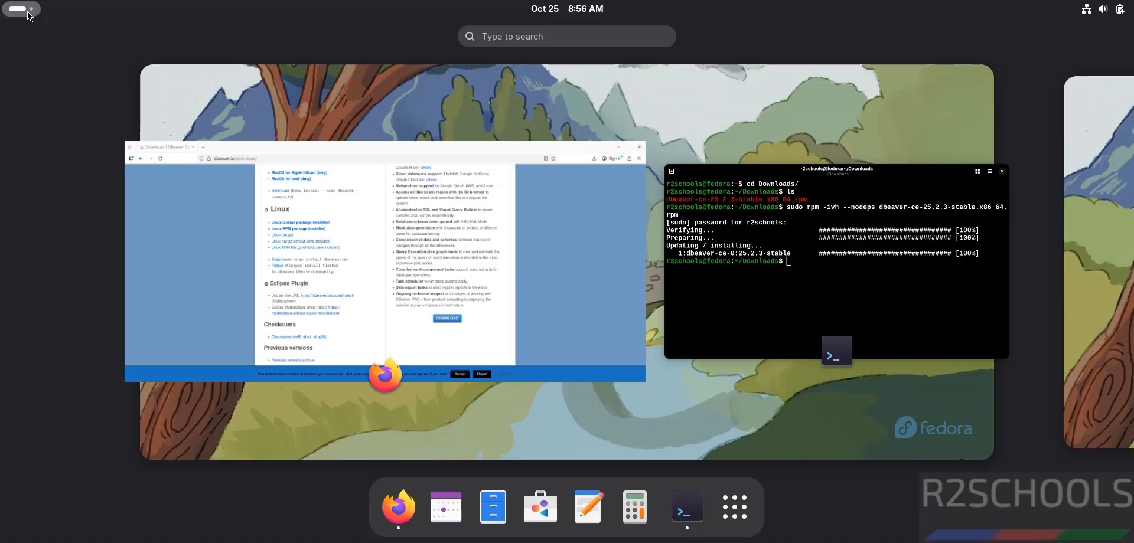
left_click(732, 506)
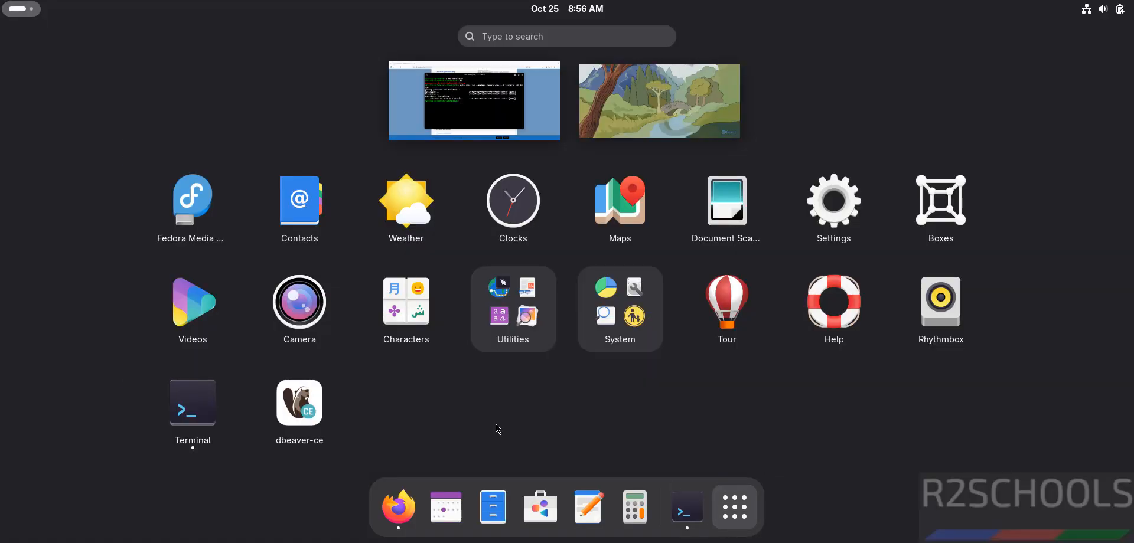
left_click(306, 408)
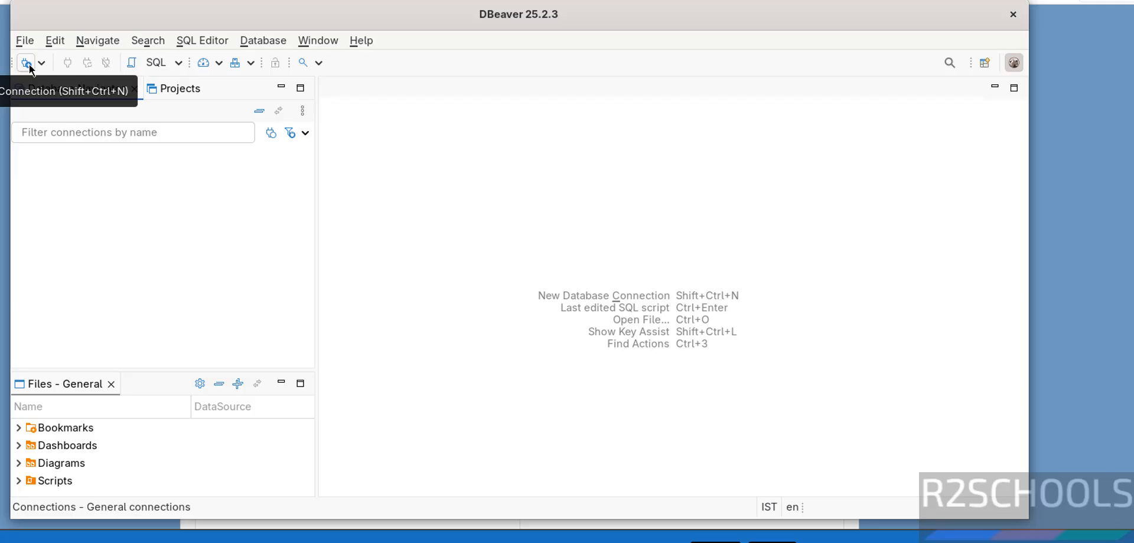
Start a new database connection and choose MySQL as the database driver.
left_click(248, 42)
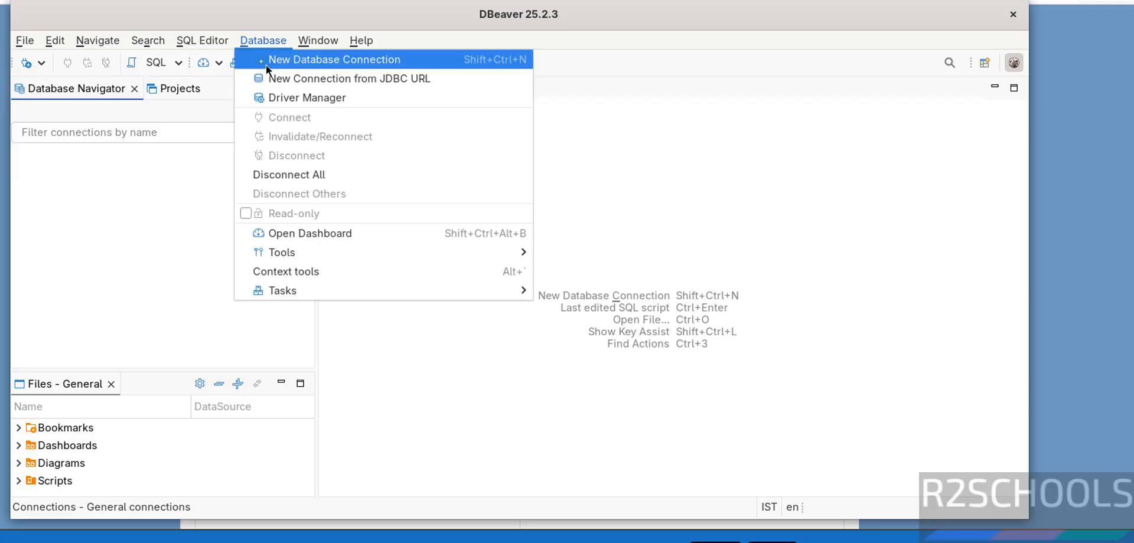
left_click(266, 64)
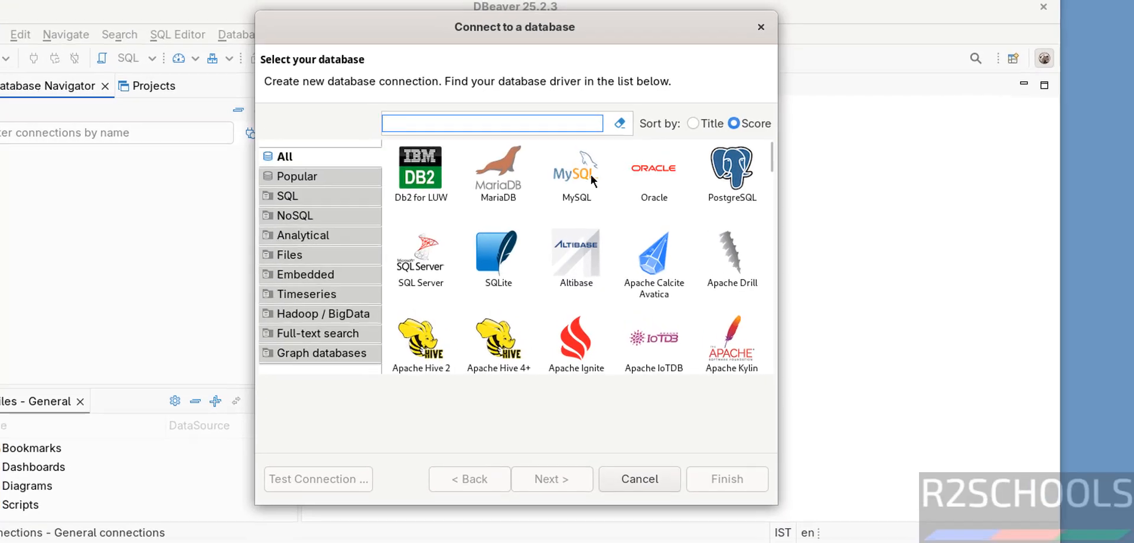
left_click(579, 179)
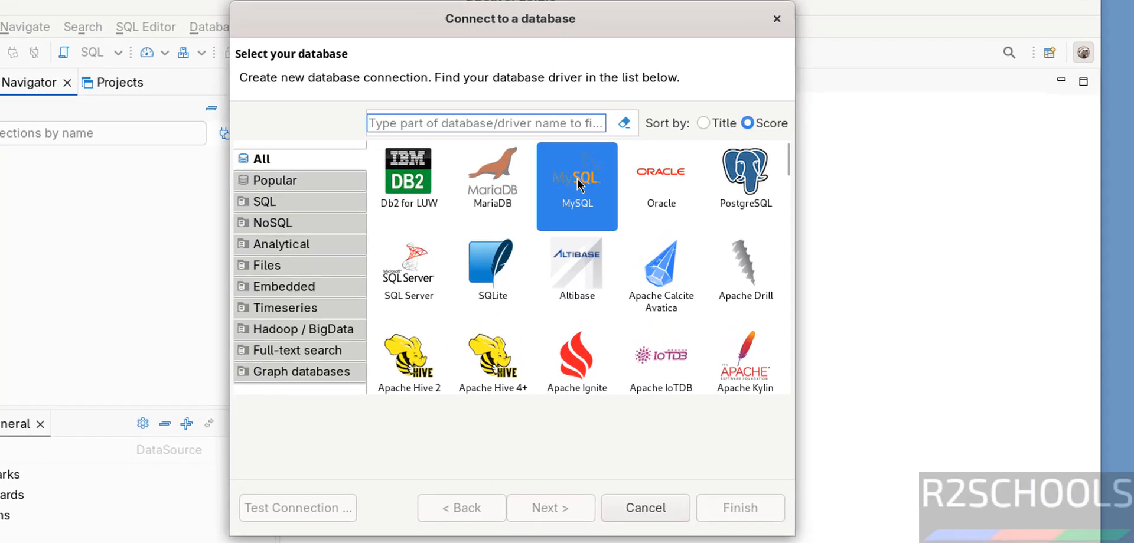
left_click(550, 506)
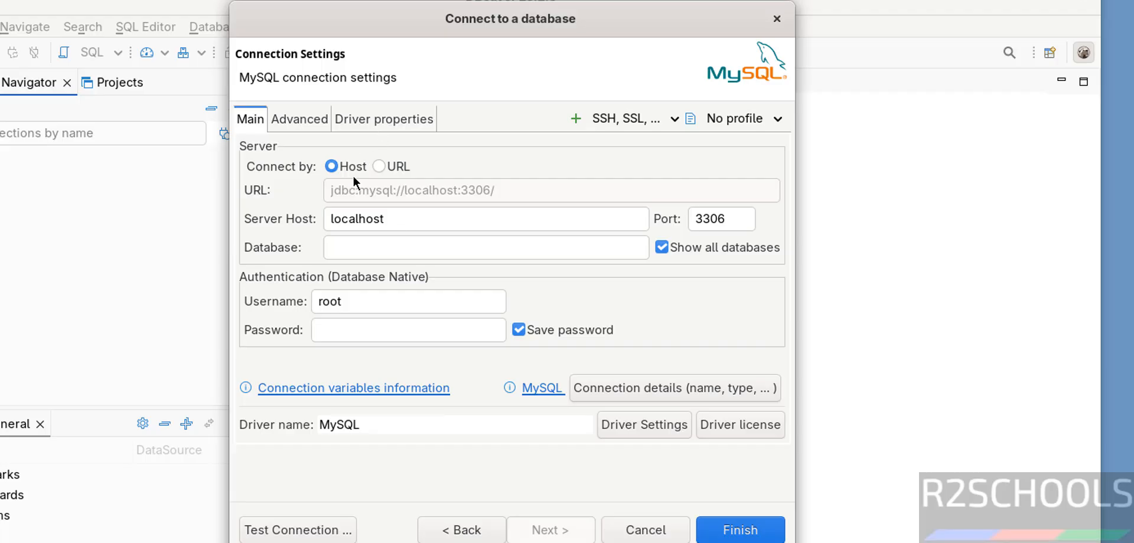
Fill in the database name bank and the root password for the localhost connection, and test the connection.
left_click(392, 218)
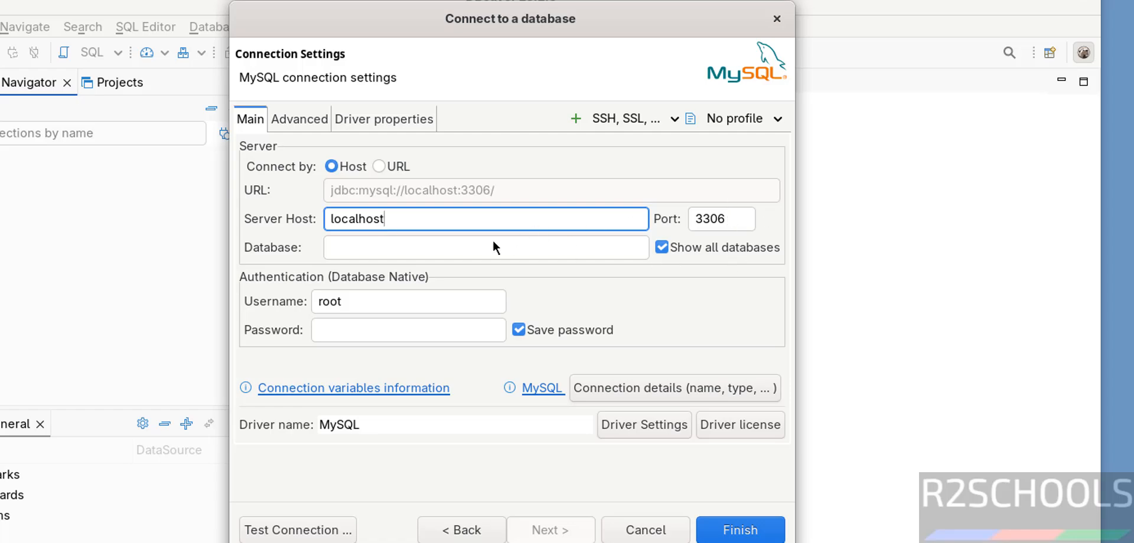
left_click(470, 246)
type("bank")
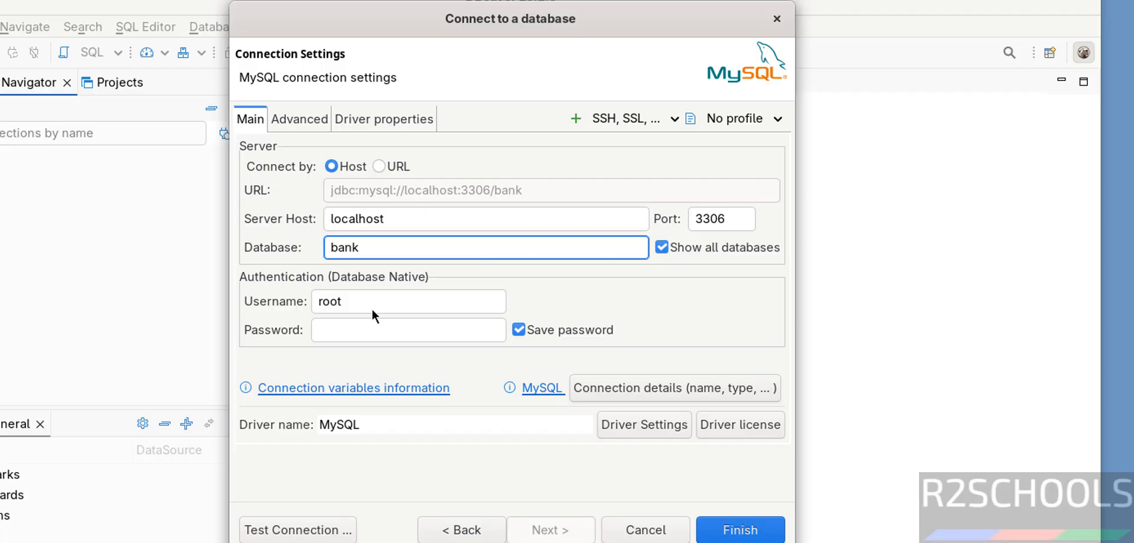
left_click(345, 329)
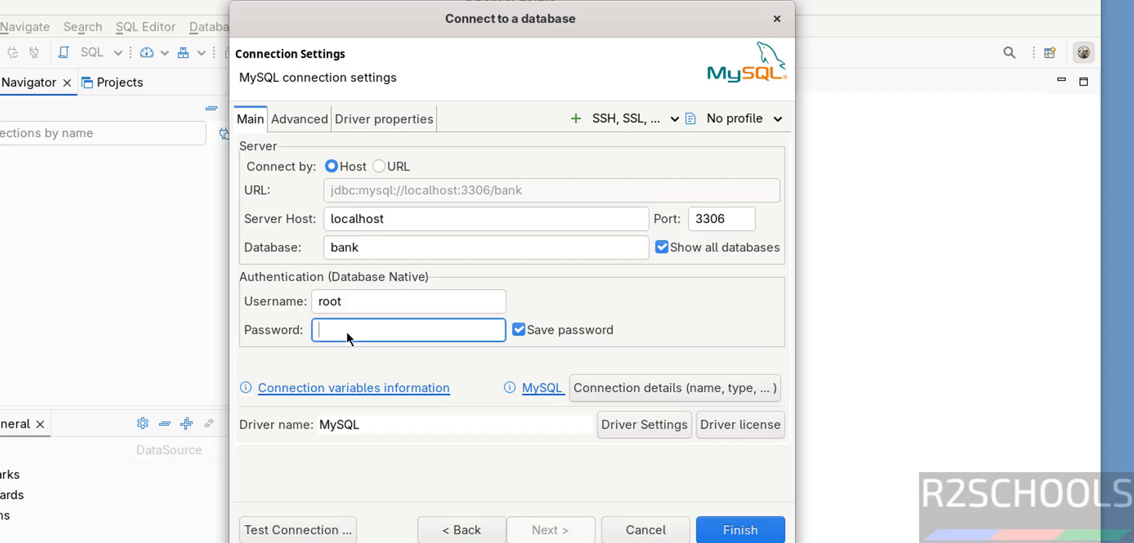
type("root@12345")
left_click(290, 531)
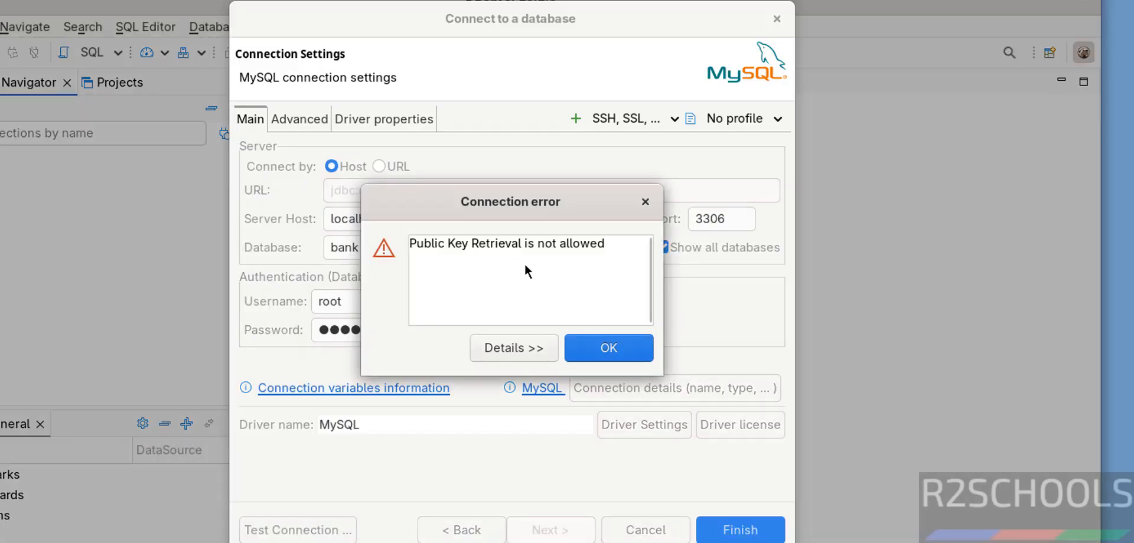
left_click(588, 352)
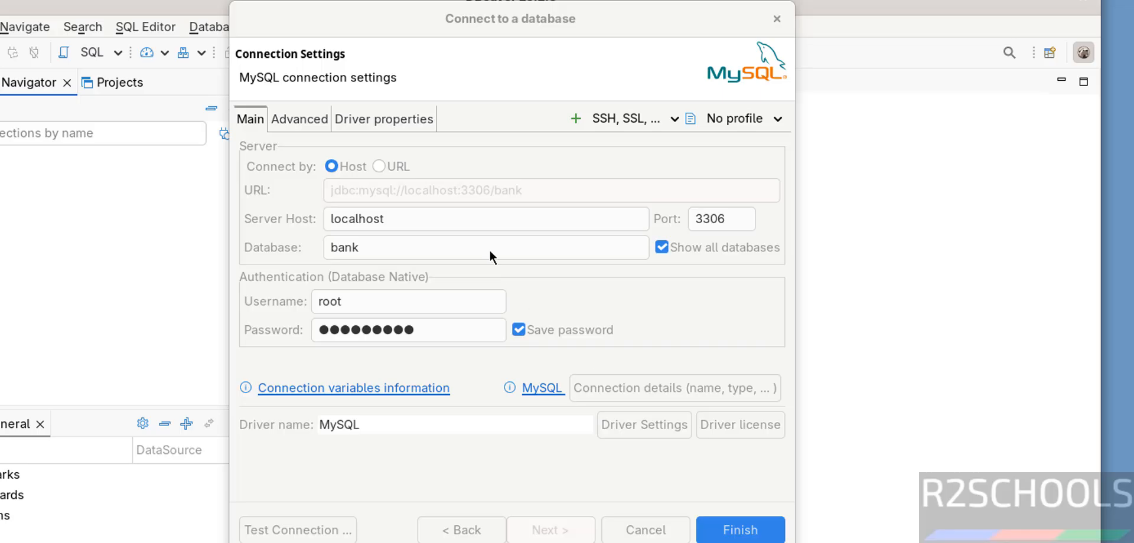
Set the allowPublicKeyRetrieval driver property to TRUE and test the MySQL connection again.
left_click(389, 124)
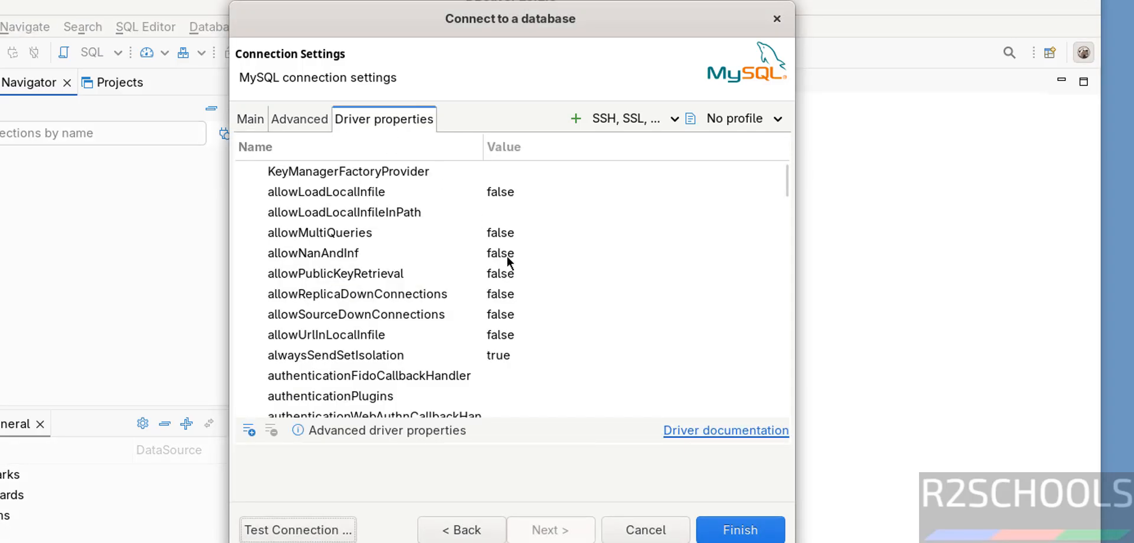
left_click(367, 272)
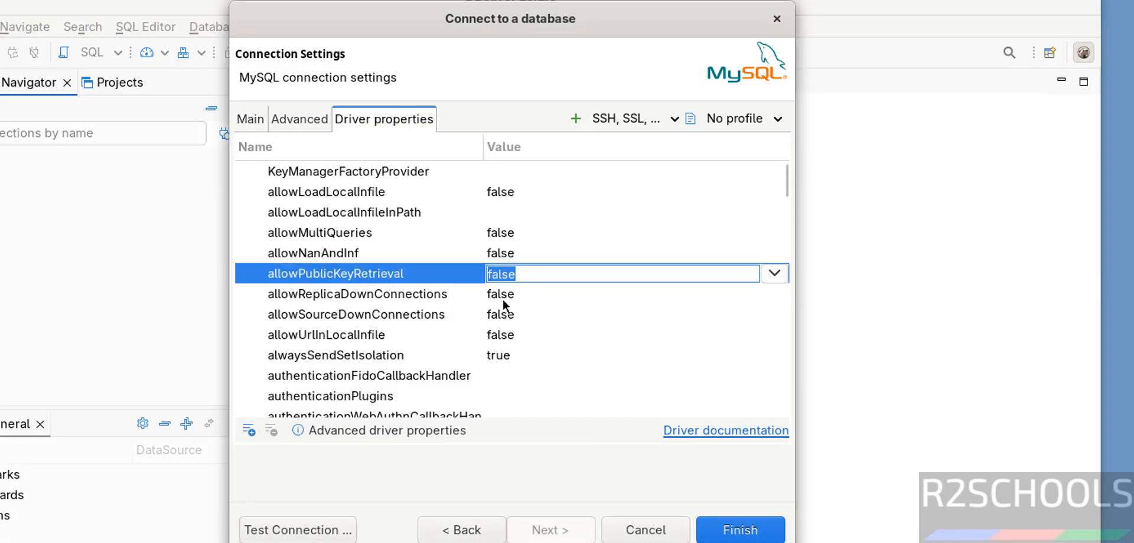
left_click(774, 273)
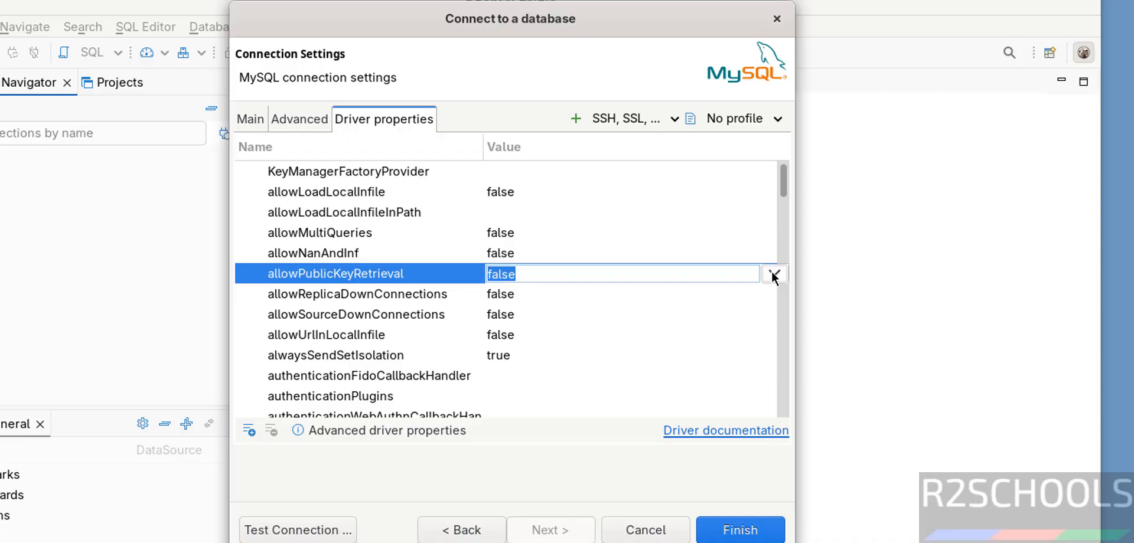
left_click(533, 316)
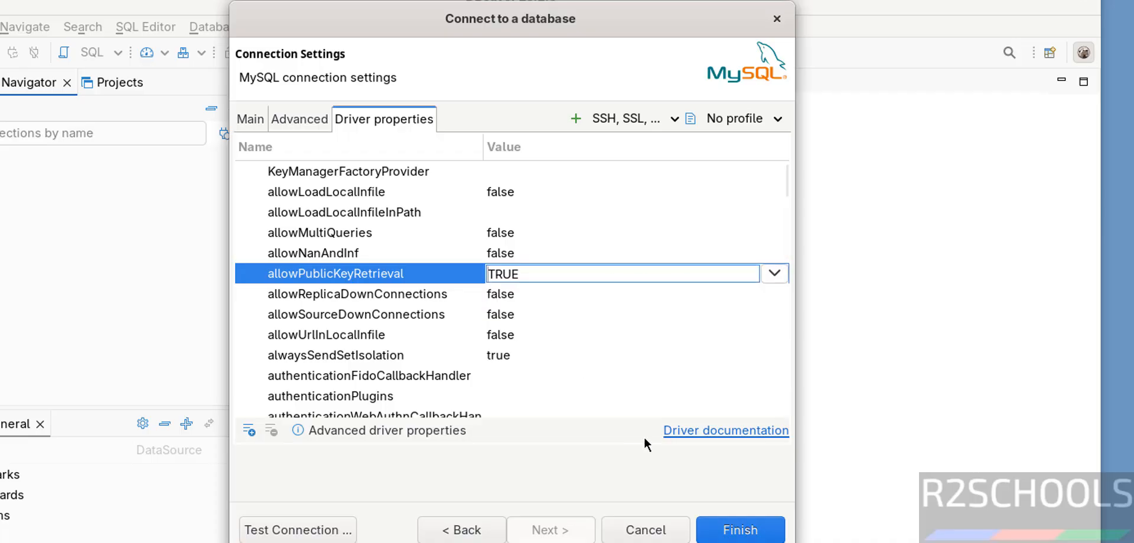
left_click(331, 530)
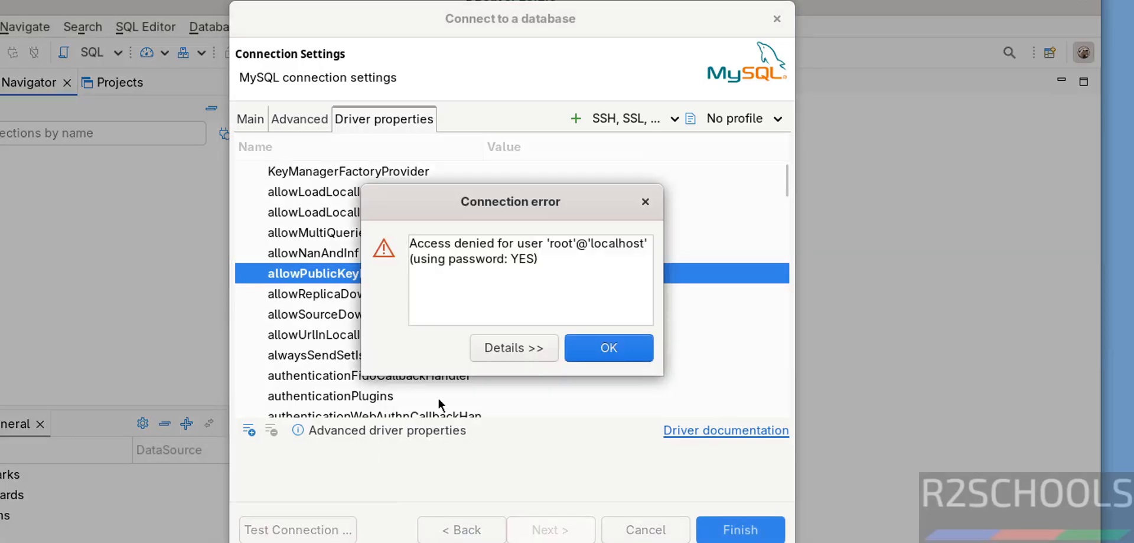
left_click(591, 347)
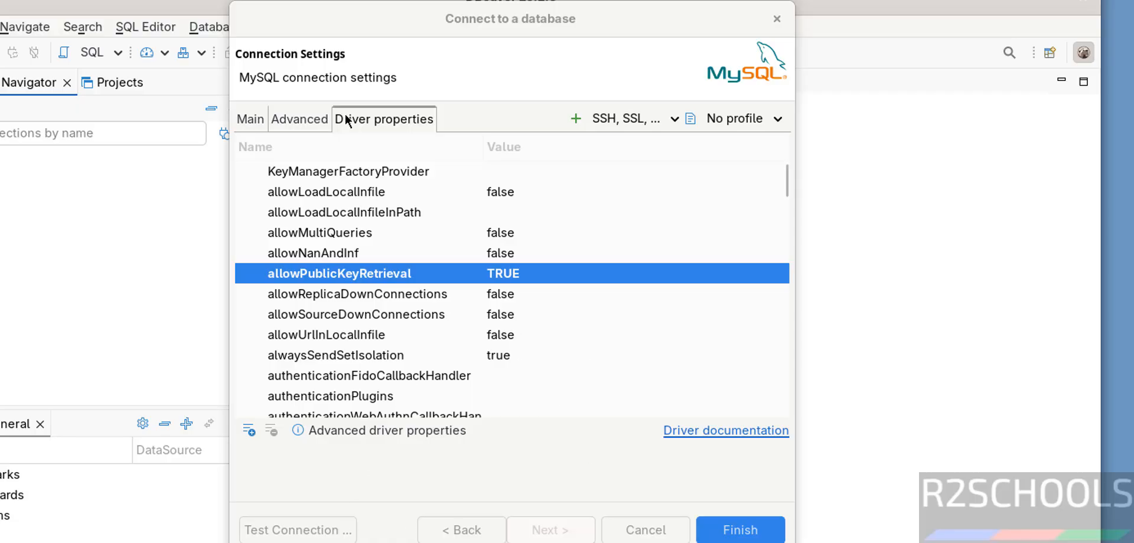
Re-enter the root password in the main connection settings, then finish creating the MySQL connection after retesting it.
left_click(244, 121)
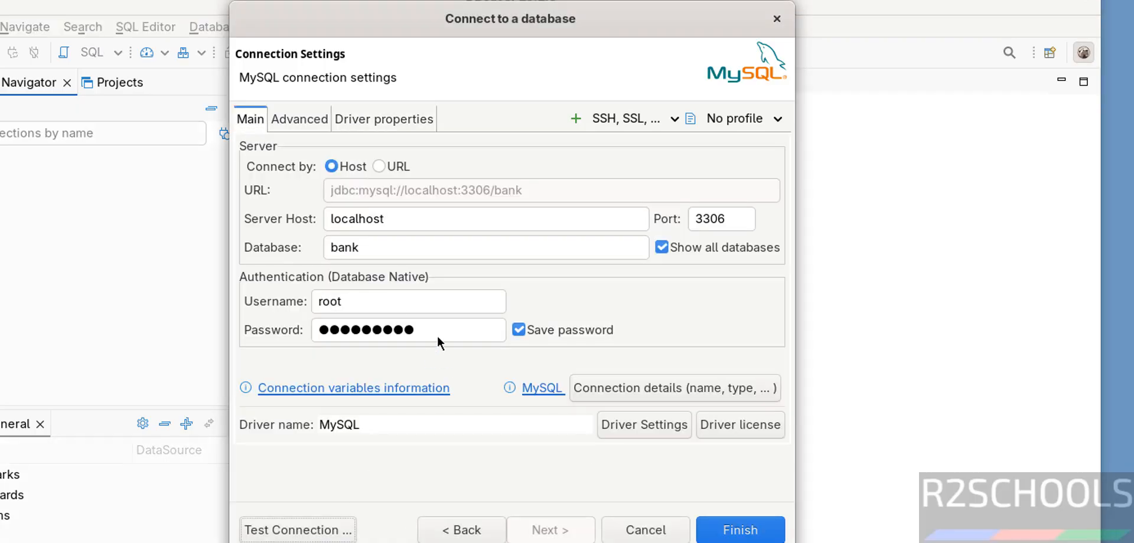
left_click_drag(437, 332, 316, 319)
type("●●●●")
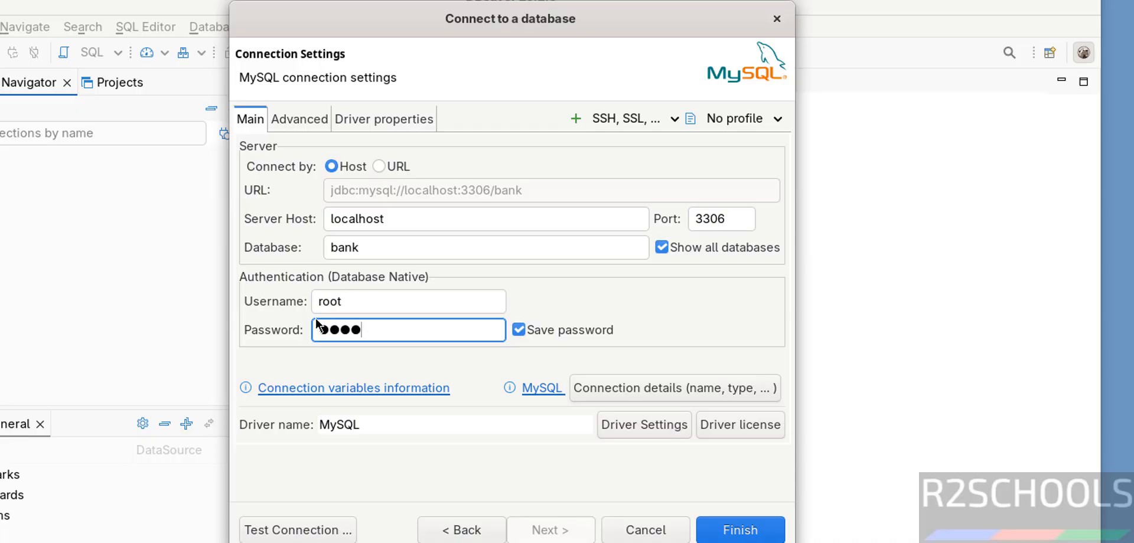
type("●●●●●●●")
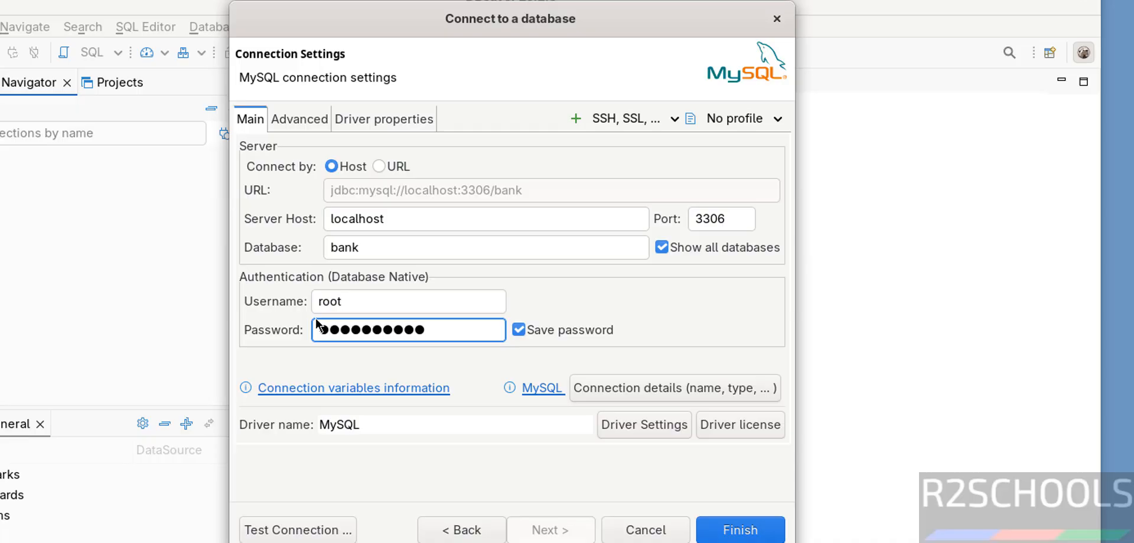
left_click(319, 528)
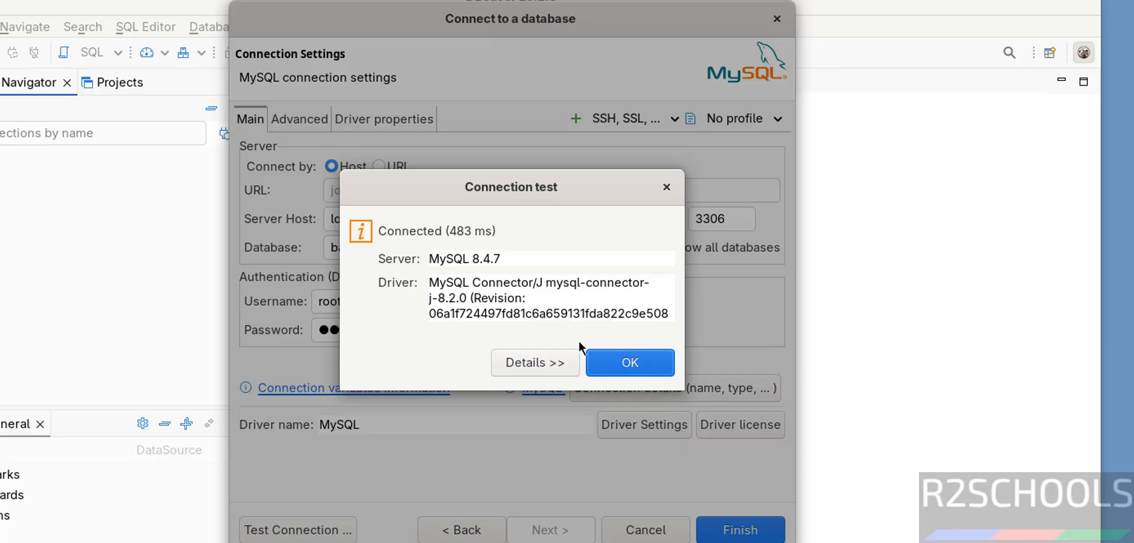
left_click(620, 363)
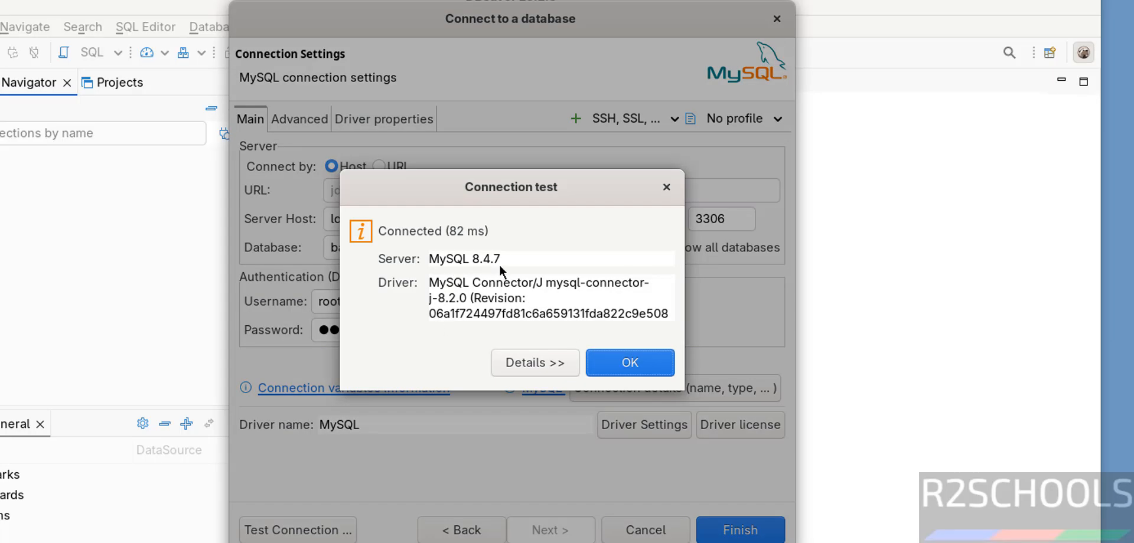
left_click(627, 361)
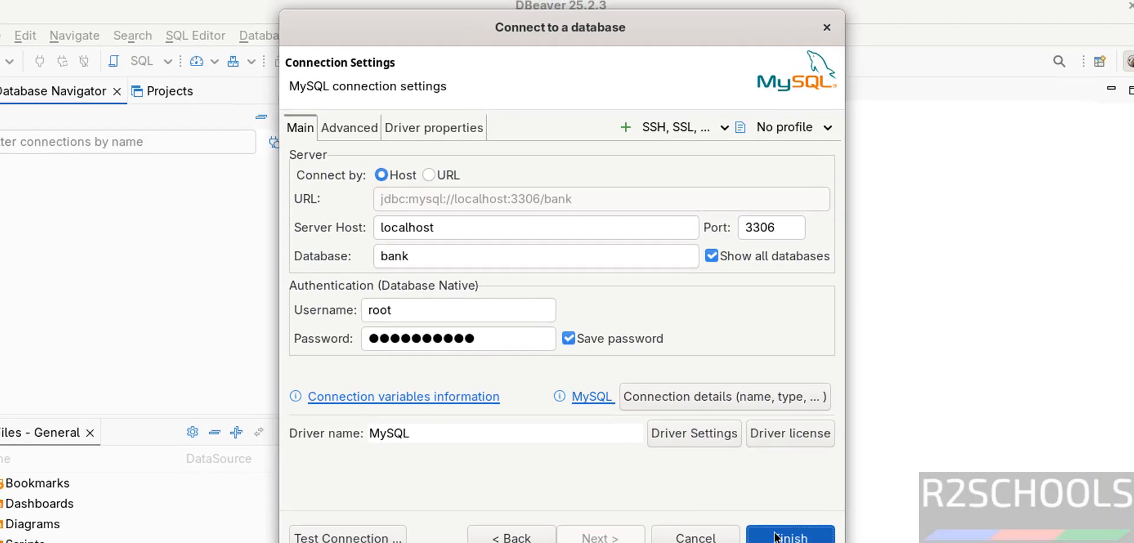
left_click(725, 528)
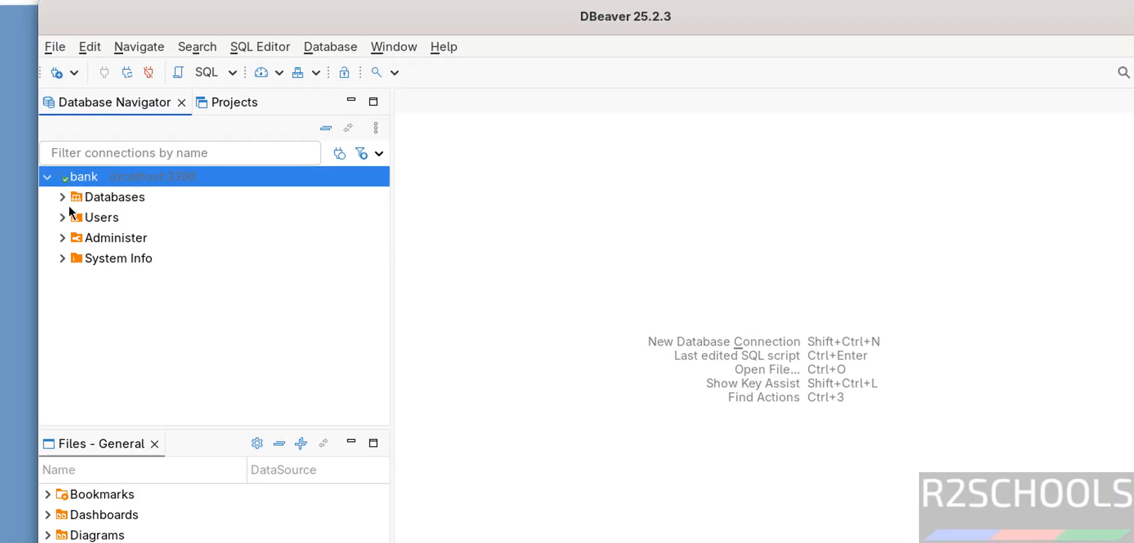
Expand the MySQL connection's databases and open an SQL console for the bank database.
left_click(62, 198)
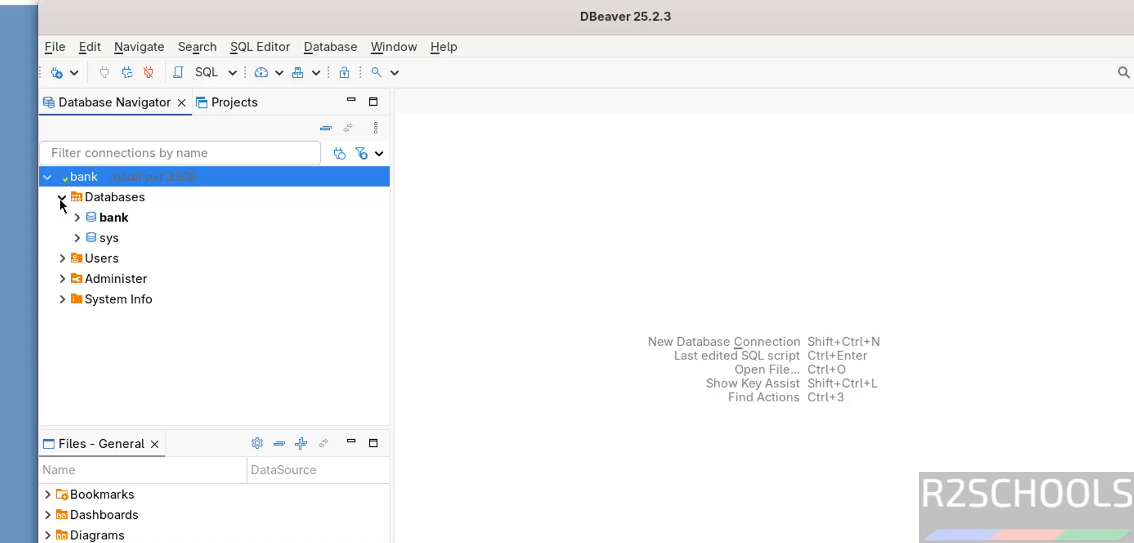
right_click(108, 222)
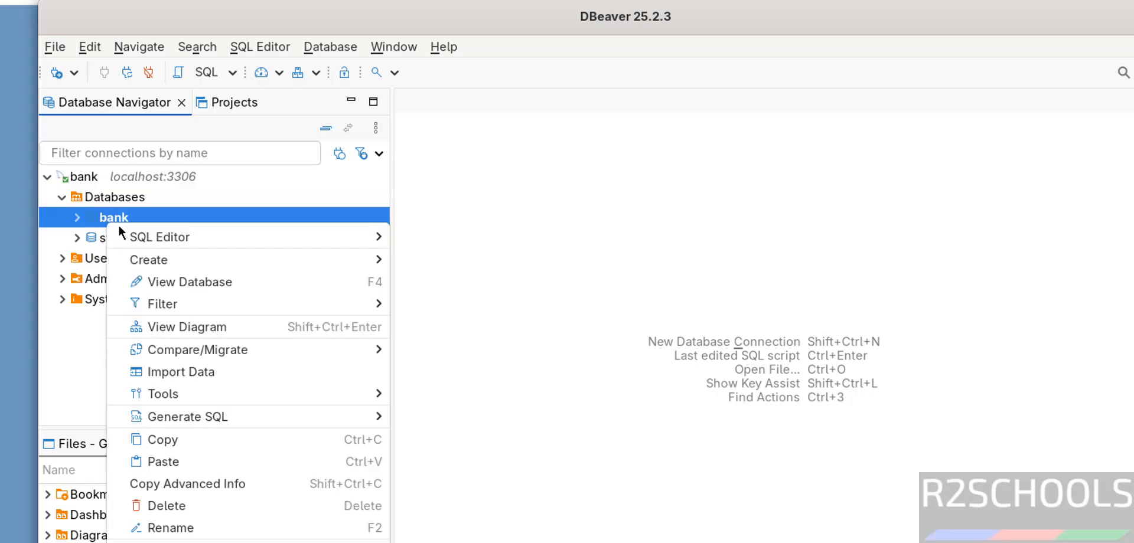
mouse_move(148, 241)
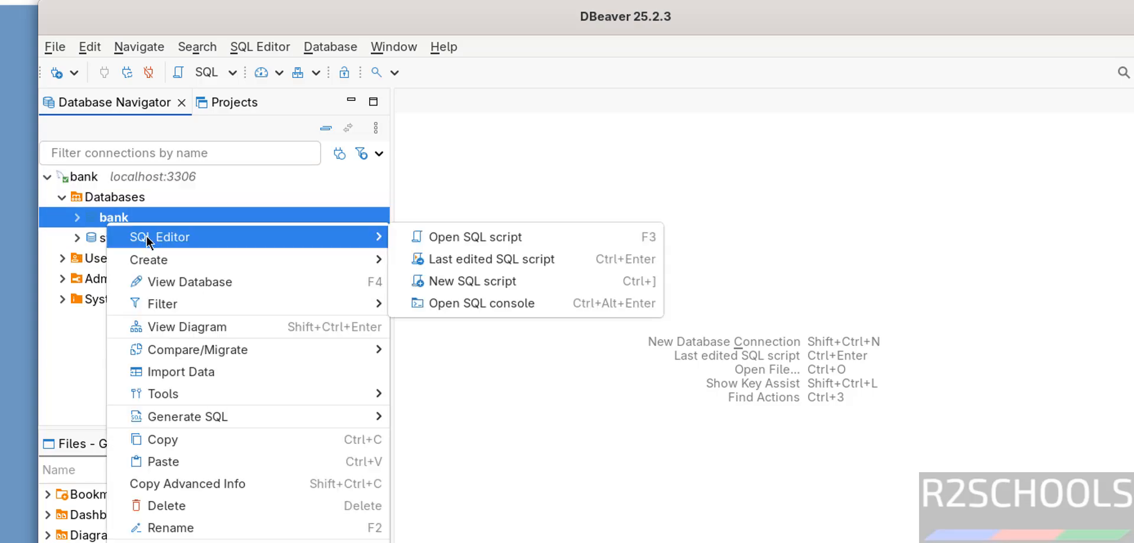
left_click(509, 305)
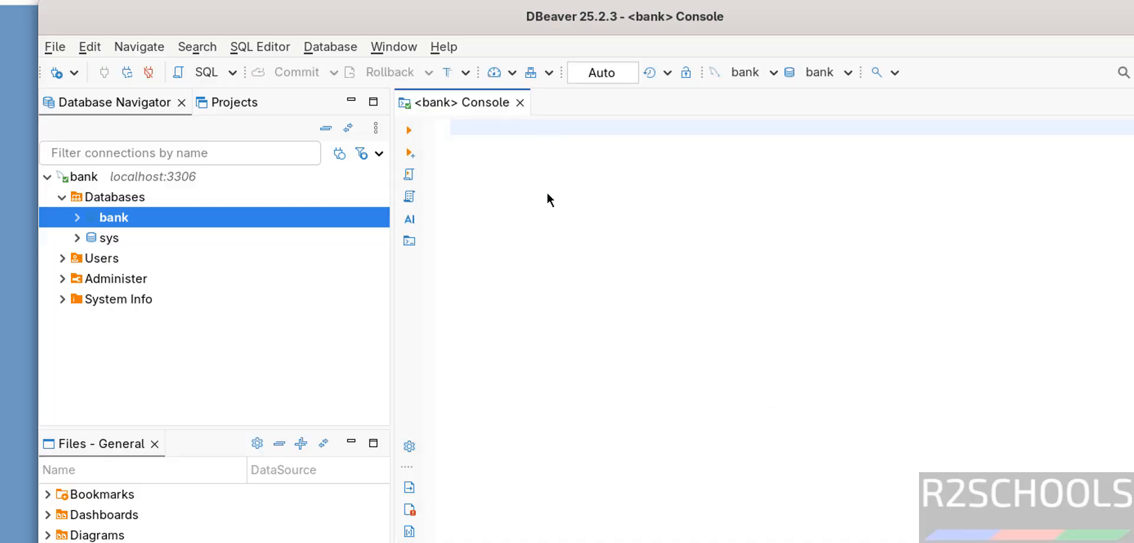
Write the query select version(); in the bank console and execute it.
type("select v")
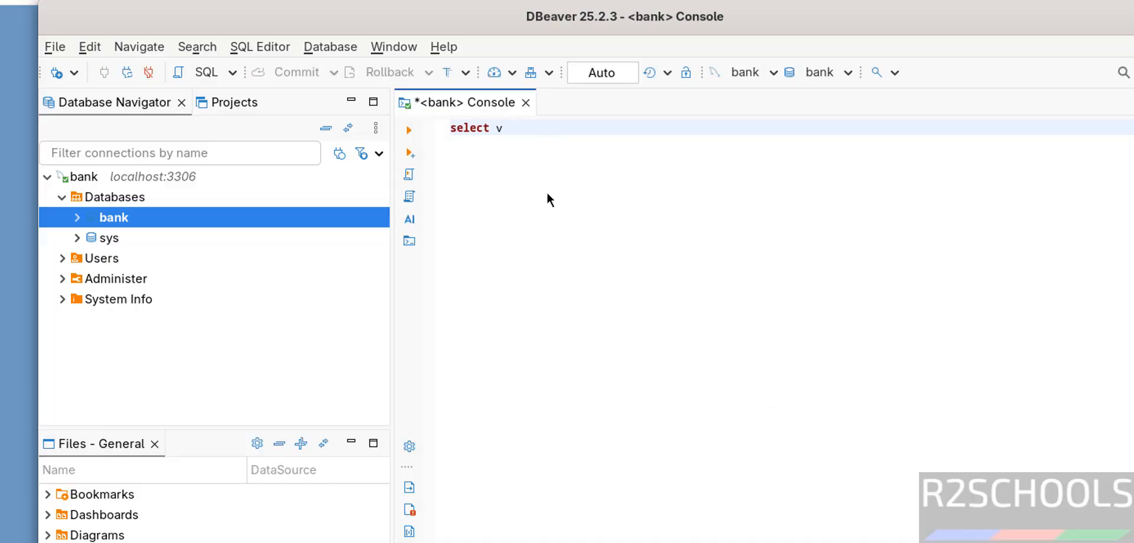
type("ersion();")
key("ctrl+a")
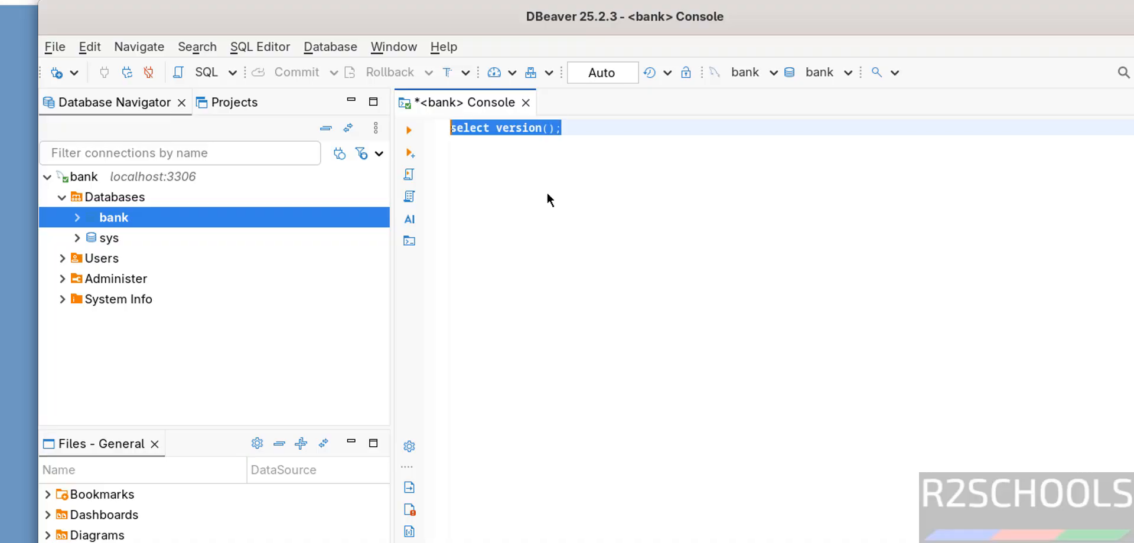
left_click(412, 130)
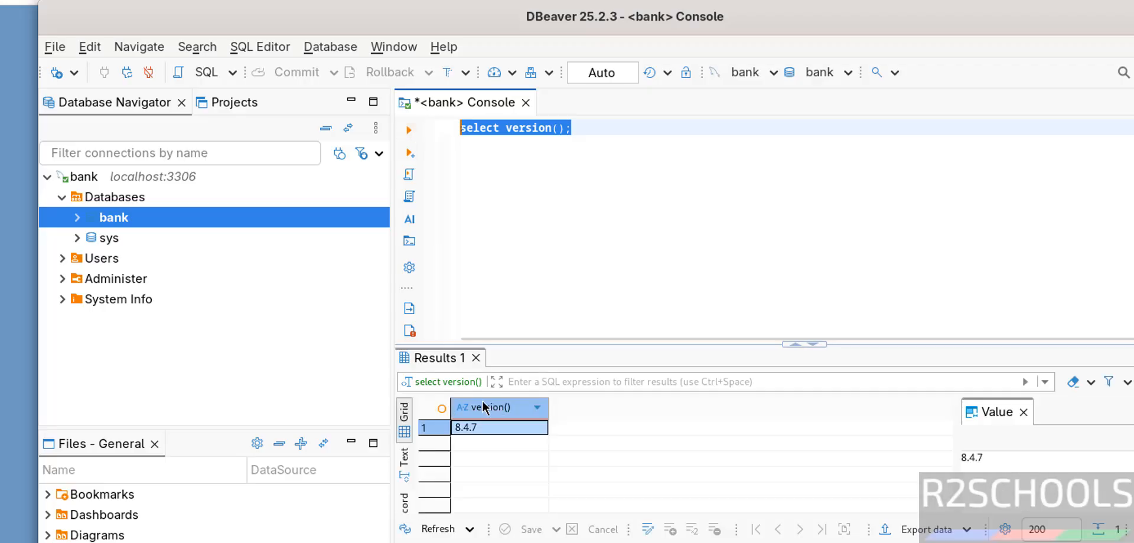
Add the query select * from customer on a new line and execute only that query.
left_click(588, 129)
key("Return")
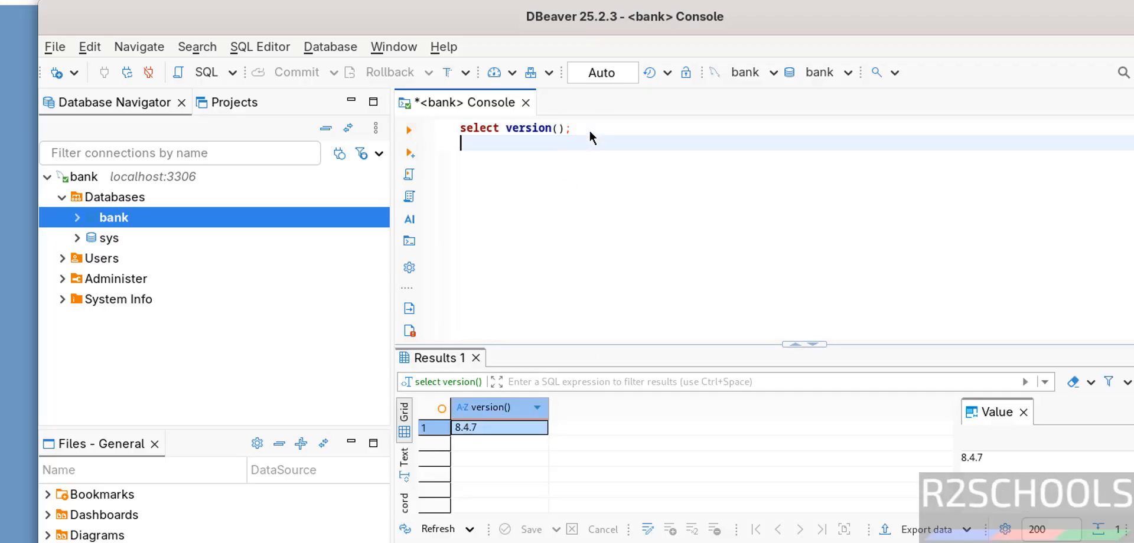
type("select * from customer")
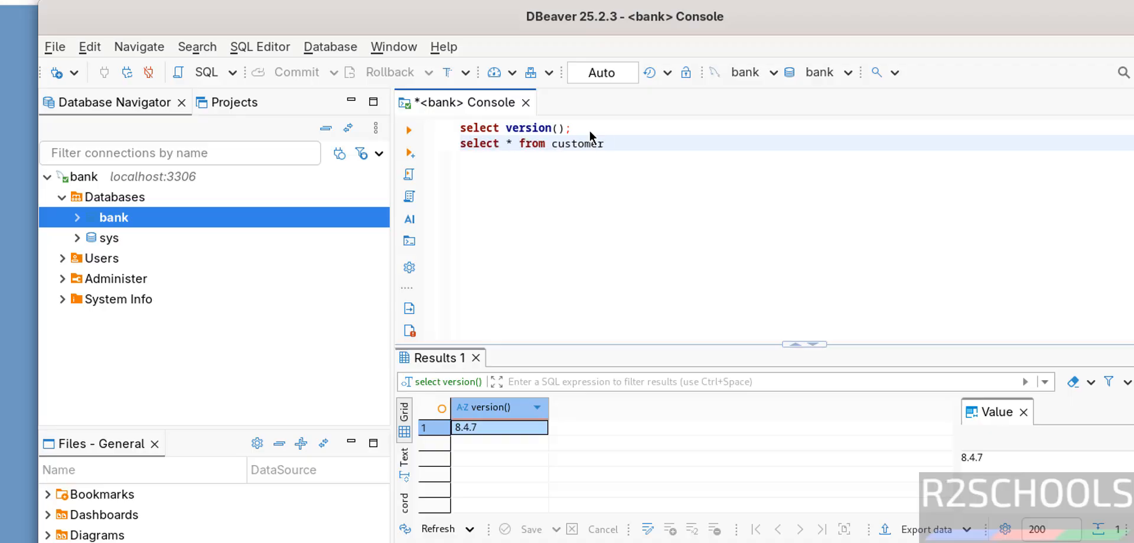
left_click(407, 131)
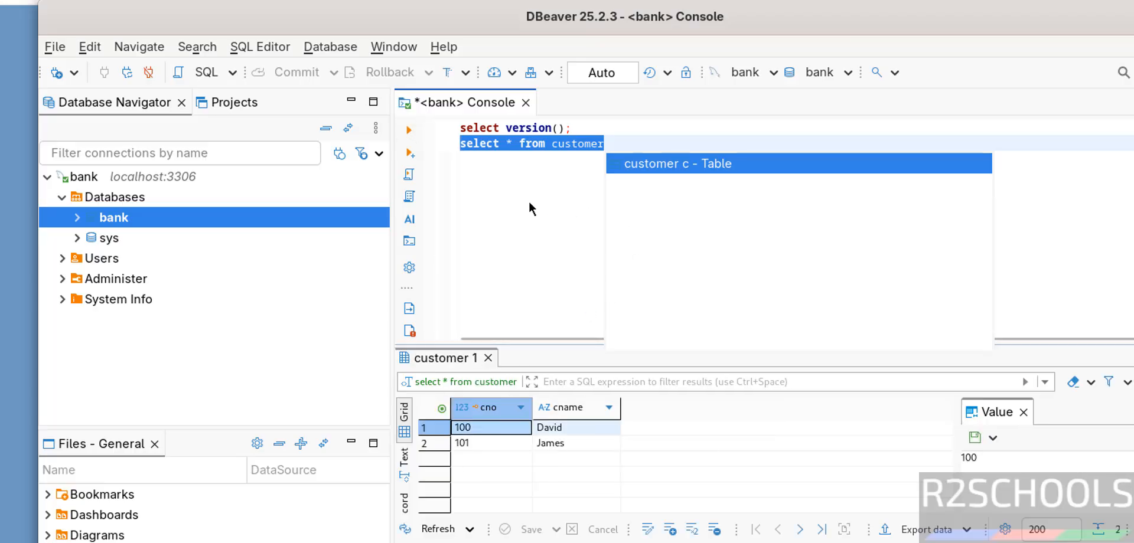
Start another new database connection and choose PostgreSQL as the database driver.
left_click(56, 73)
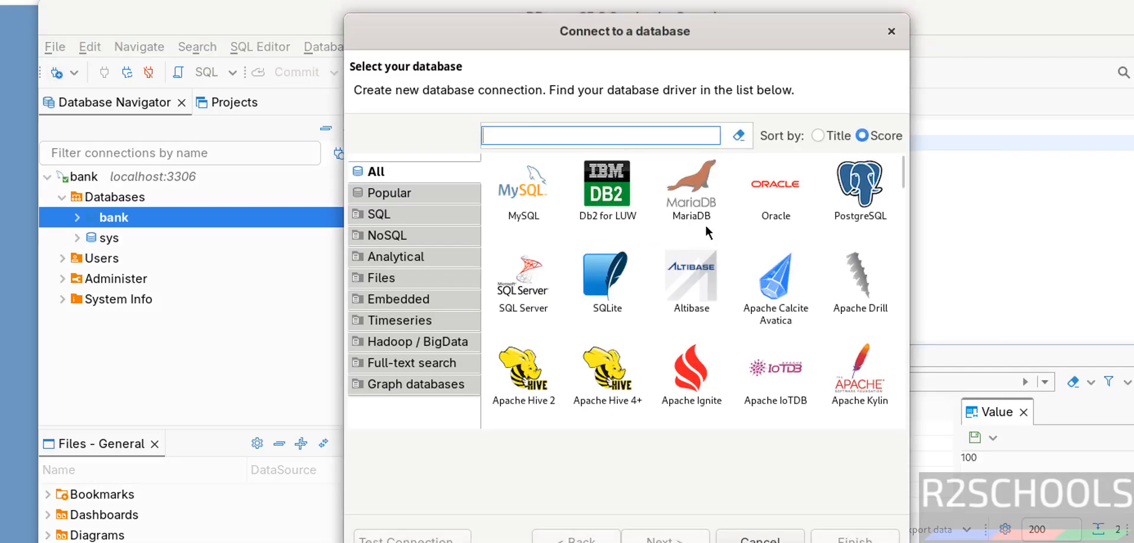
left_click(847, 200)
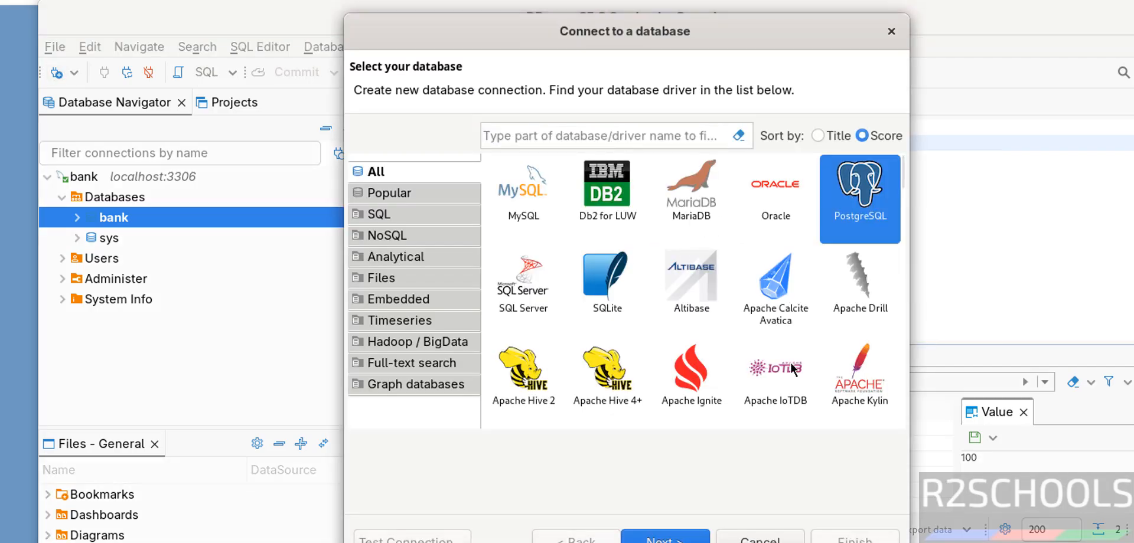
left_click(661, 537)
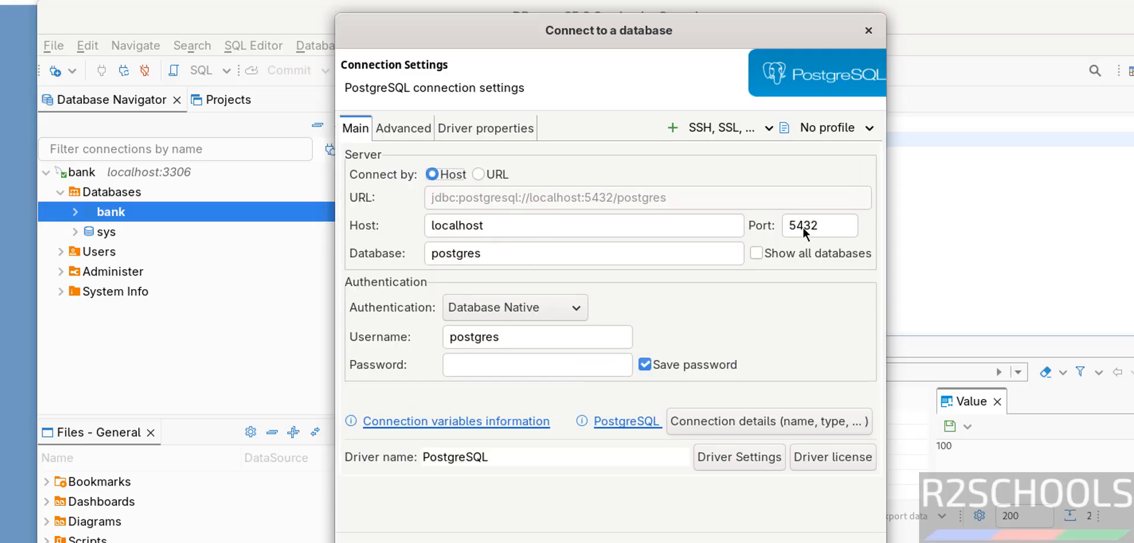
Enable showing all databases, enter the postgres user's password, and finish the PostgreSQL connection after testing it.
left_click(780, 259)
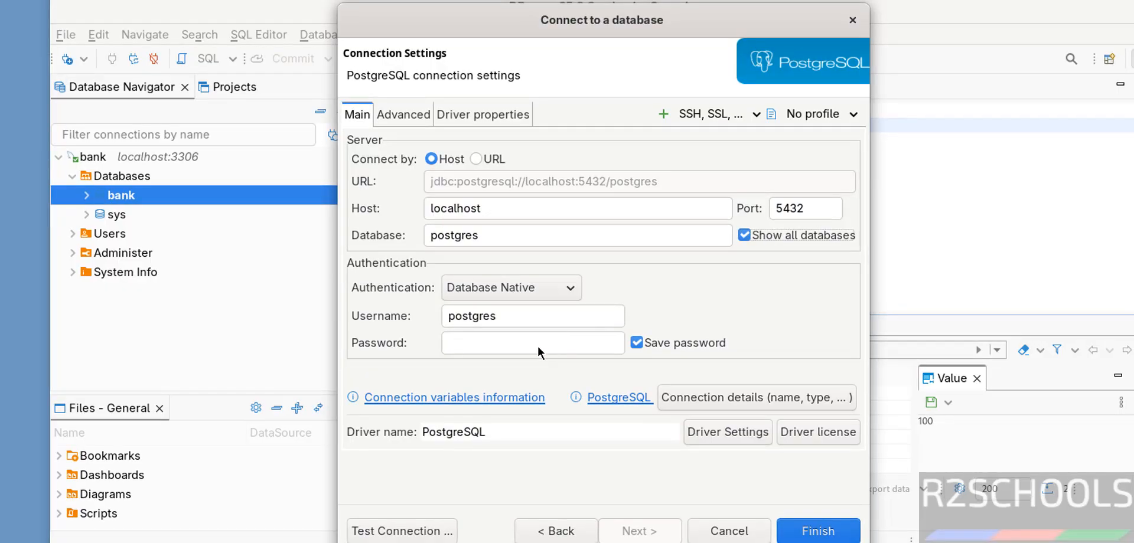
left_click(535, 344)
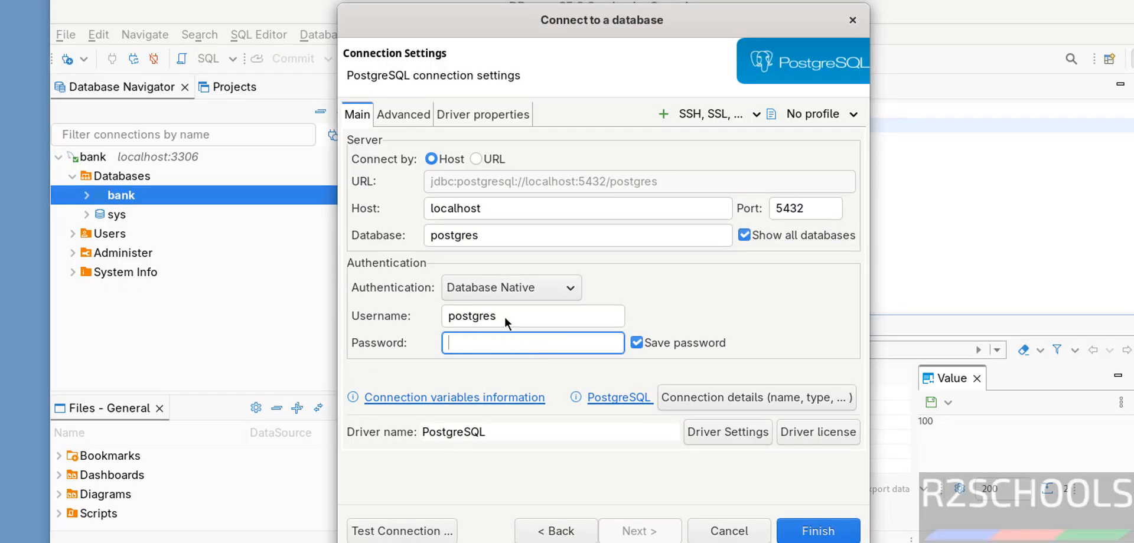
type("postg")
left_click(487, 319)
left_click(378, 531)
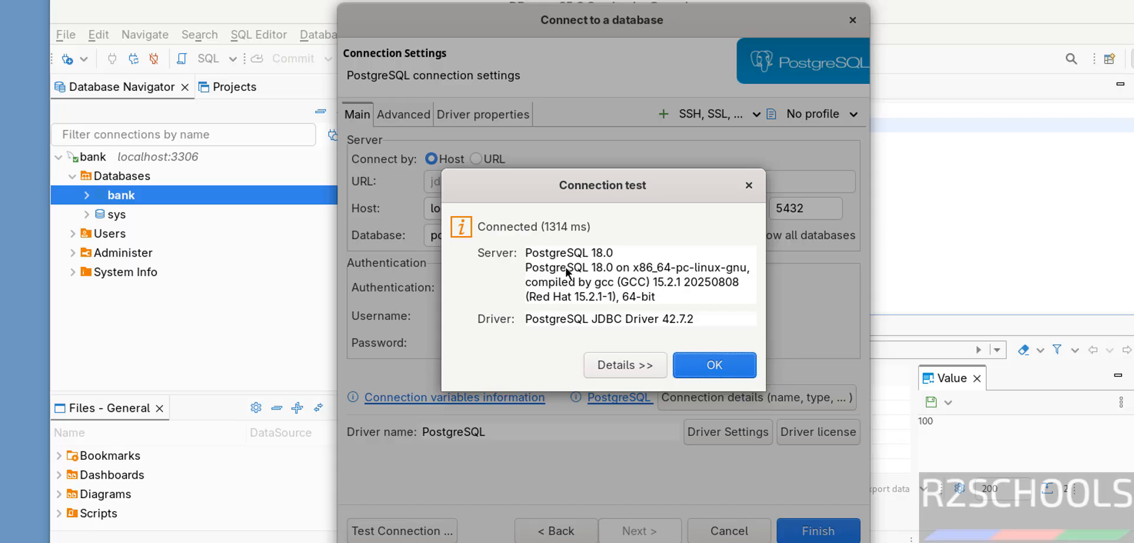
left_click(719, 369)
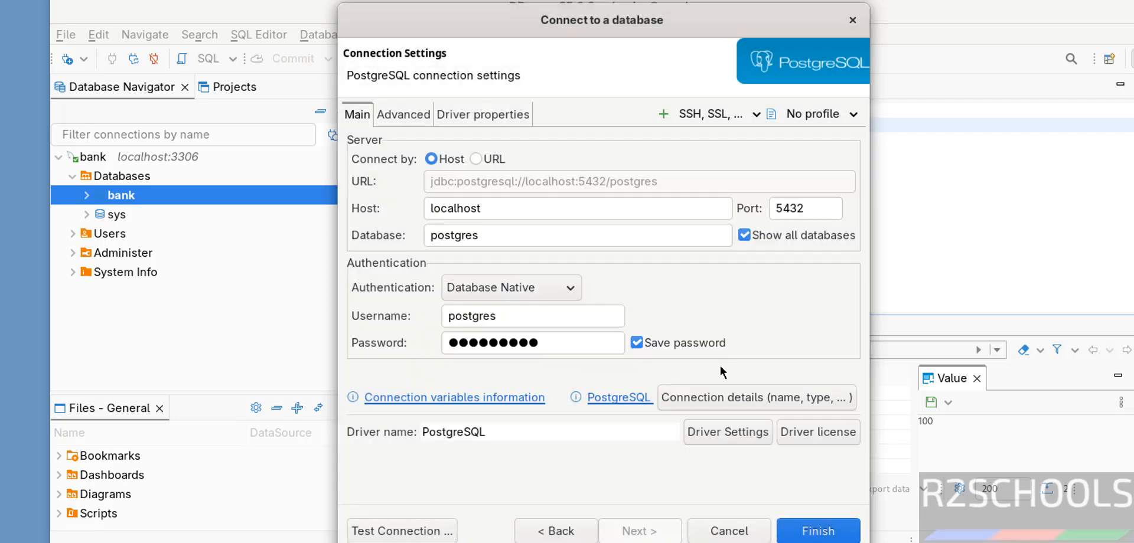
left_click(807, 532)
Collapse the bank connection and expand the postgres connection down to its list of databases.
left_click(59, 157)
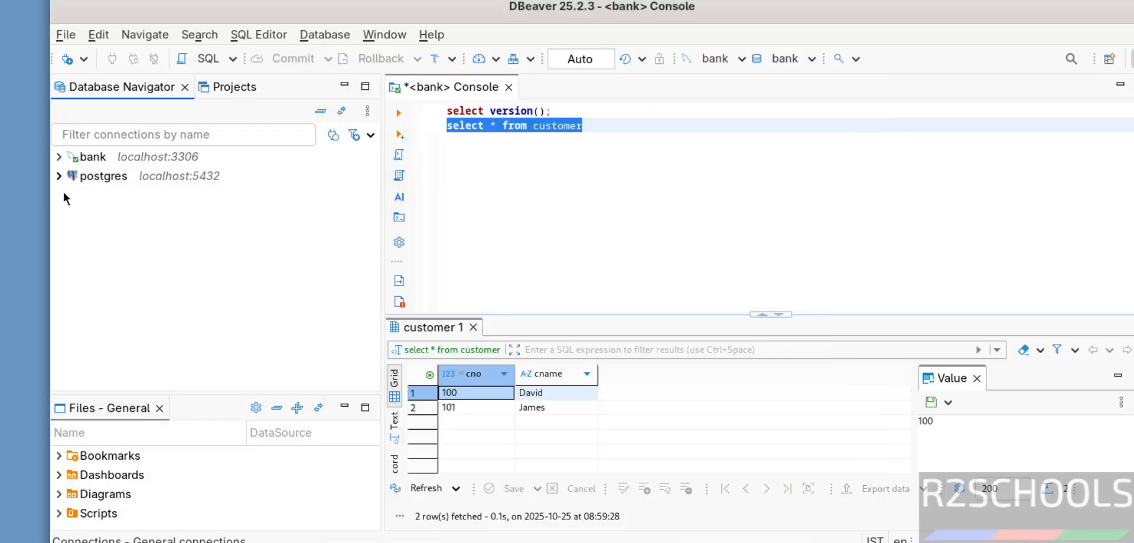
left_click(59, 176)
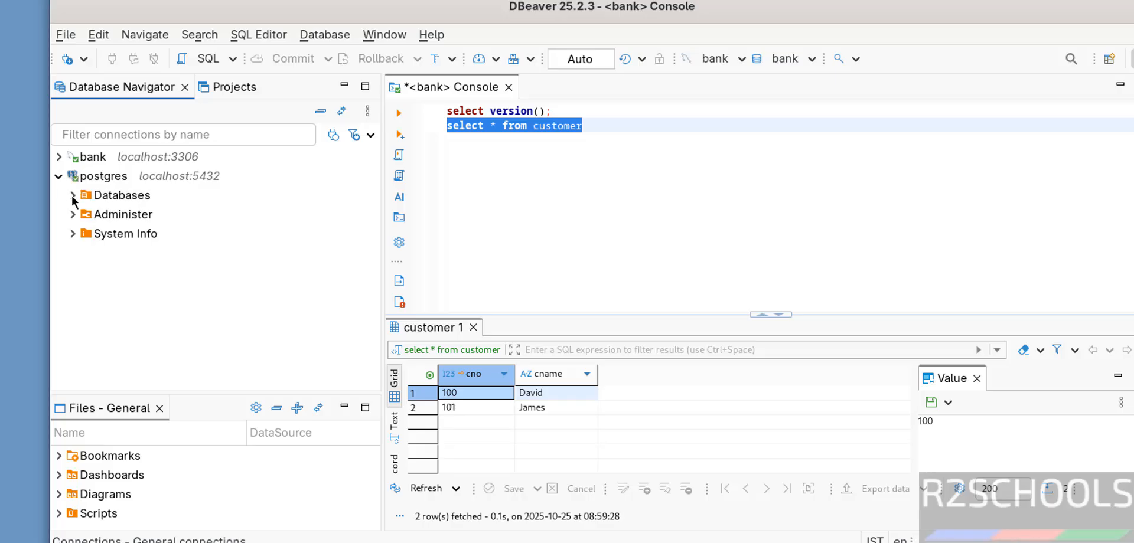
left_click(73, 196)
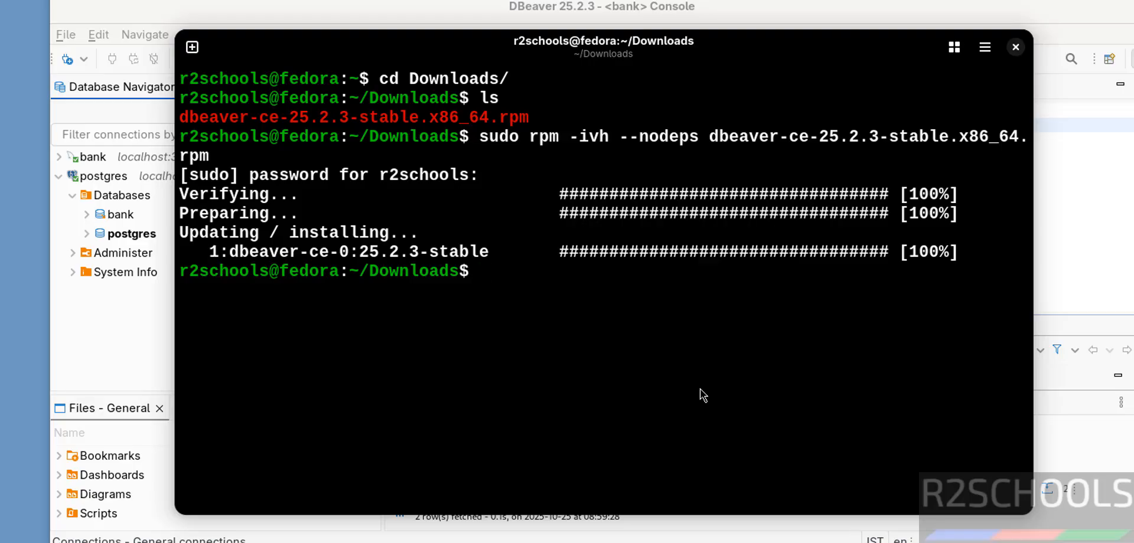
In the terminal, list the Downloads folder and delete dbeaver-ce-25.2.3-stable.x86_64.rpm with rm.
type("ls")
key("Return")
type("r")
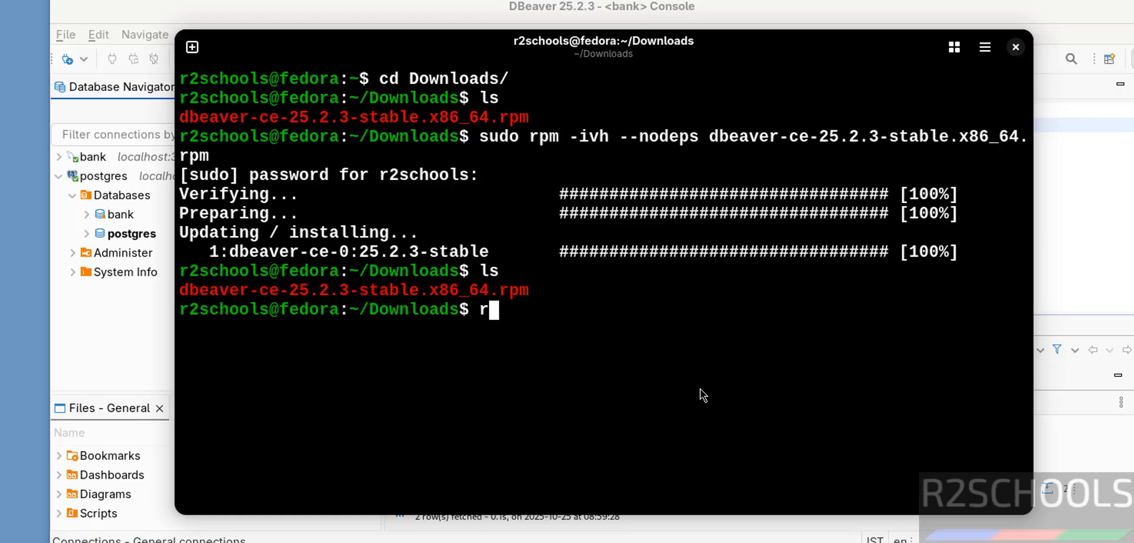
type("m db")
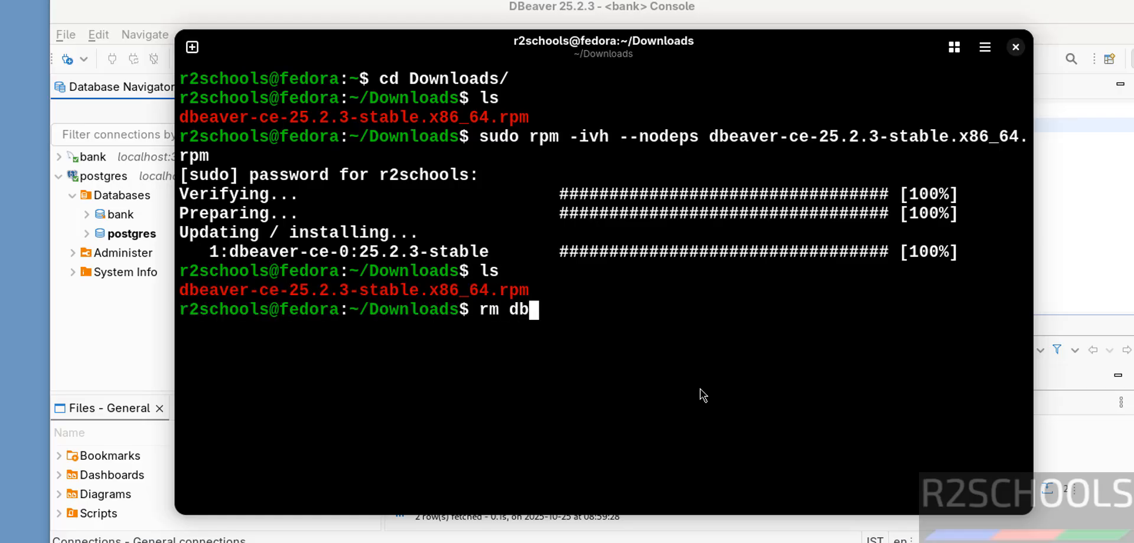
key("Tab")
key("Return")
List the Downloads folder again to check the deletion and clear the terminal.
type("ls")
key("Return")
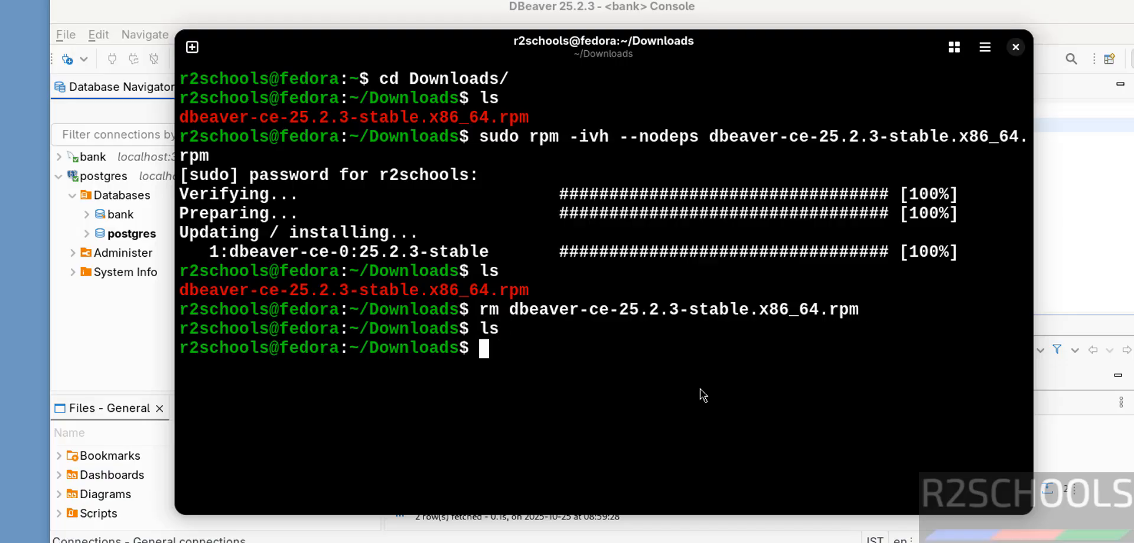
key("ctrl+l")
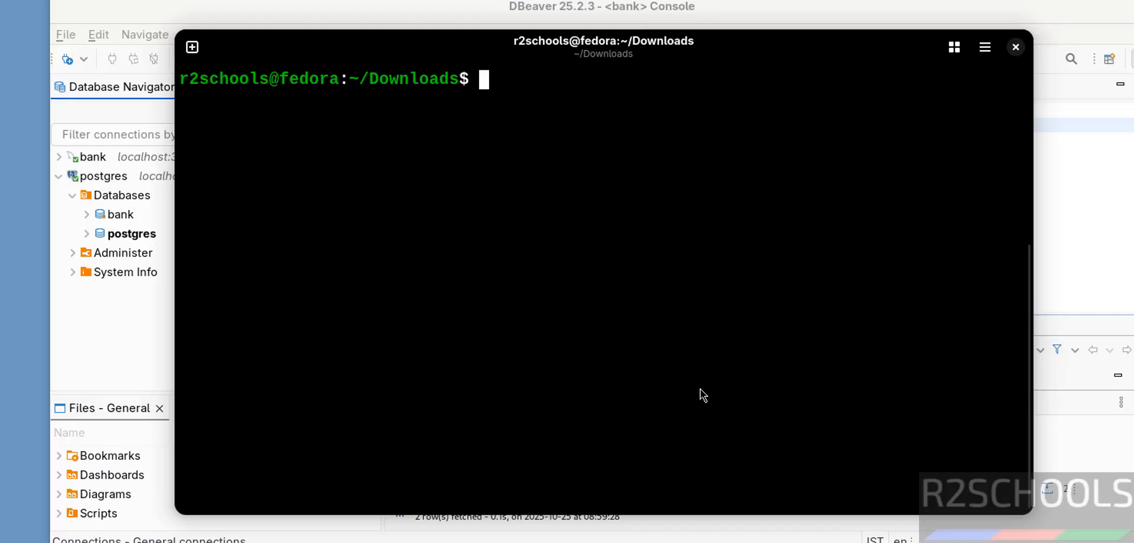